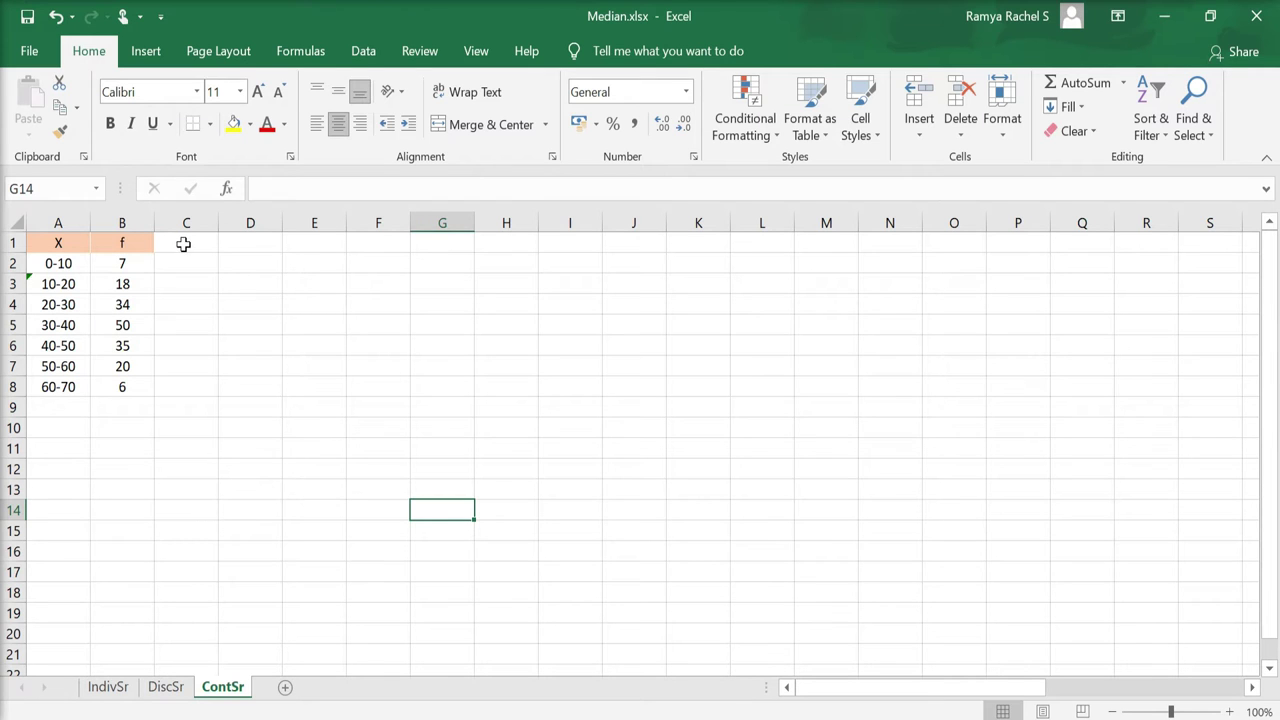
Add a Cf header in C1 and set C2 to =B2, giving the first cumulative 7.
left_click(184, 243)
type("Cf")
key("Return")
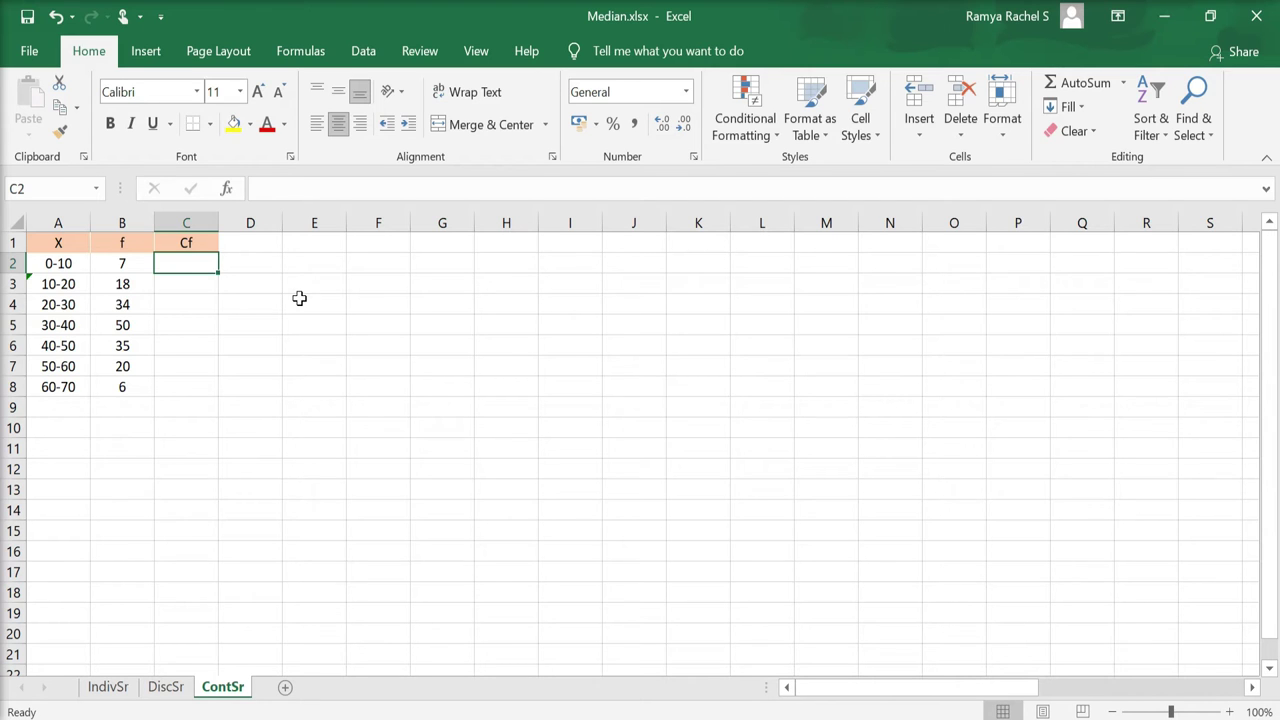
type("=")
left_click(139, 264)
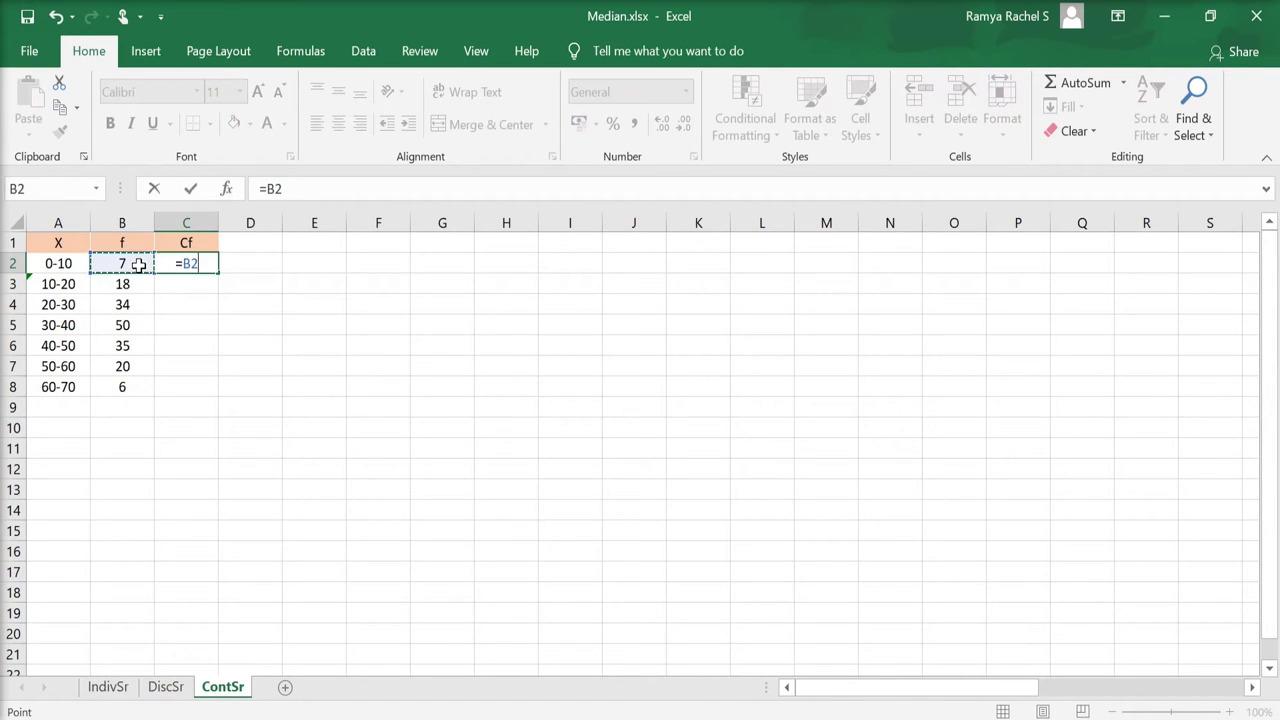
key("Return")
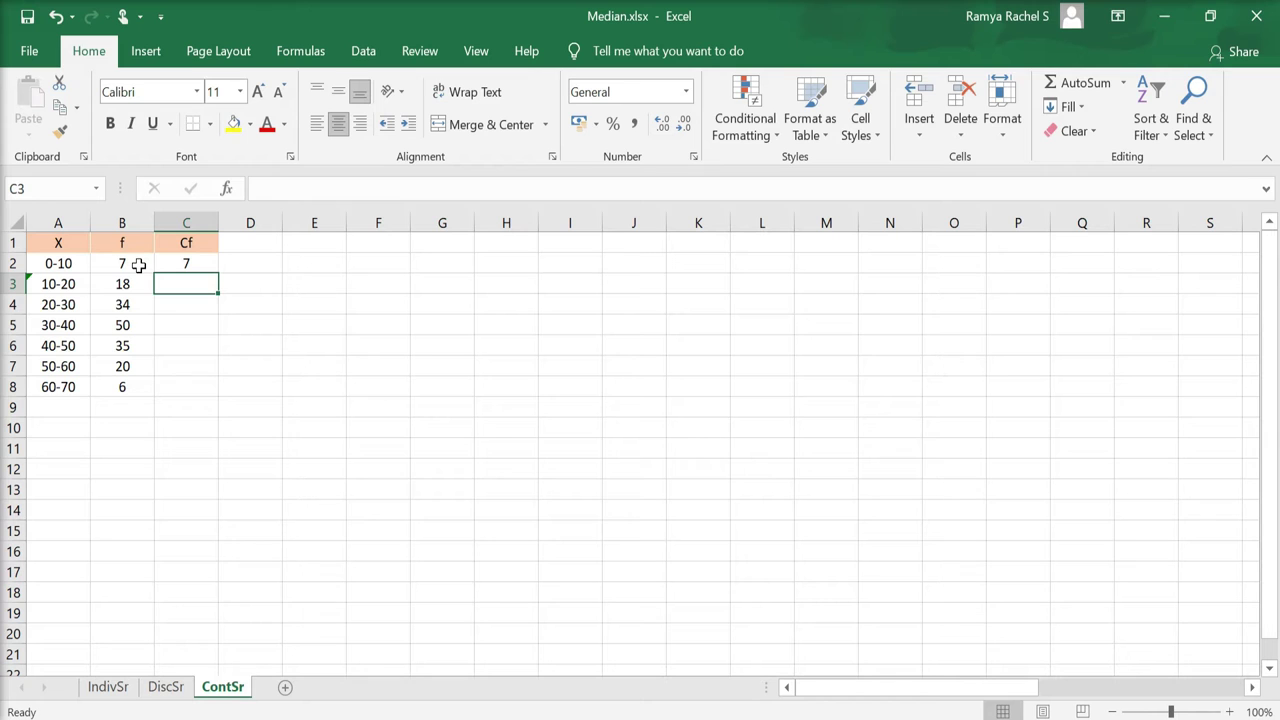
Enter the running total =C2+B3 in C3, copy it down to C8 (170), and shade 170 orange.
type("=")
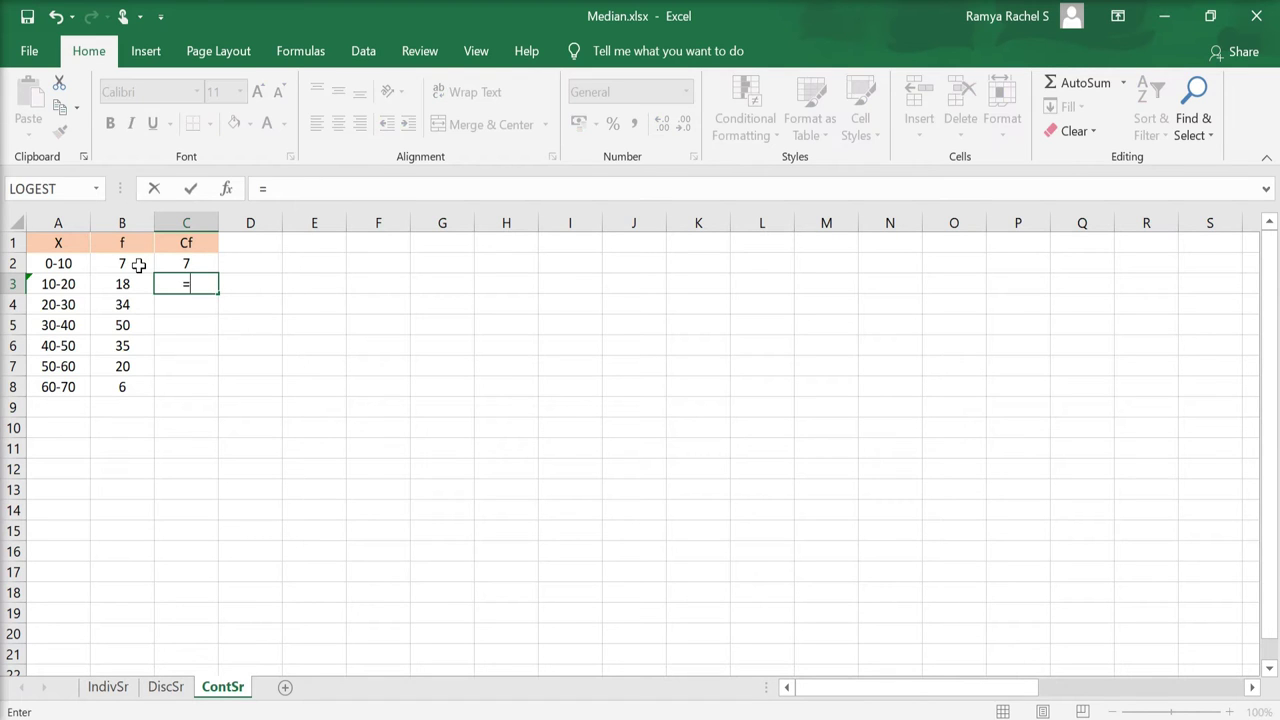
left_click(207, 260)
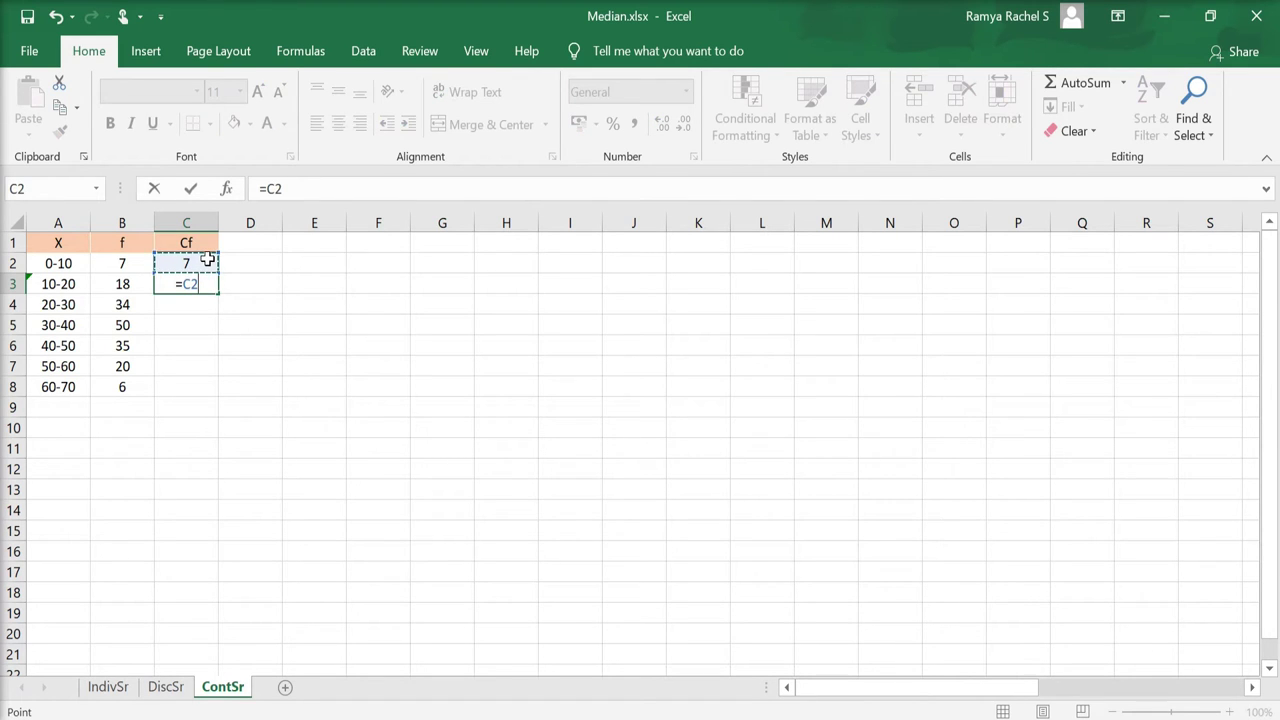
type("+")
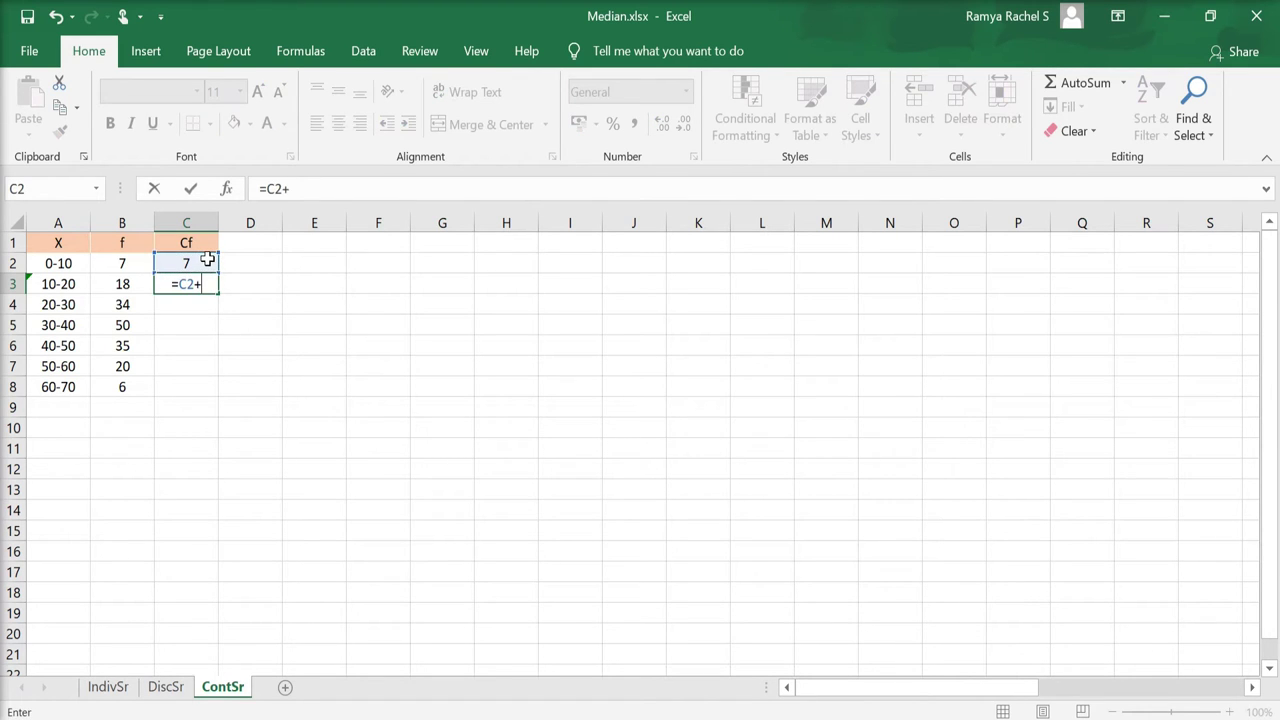
left_click(141, 288)
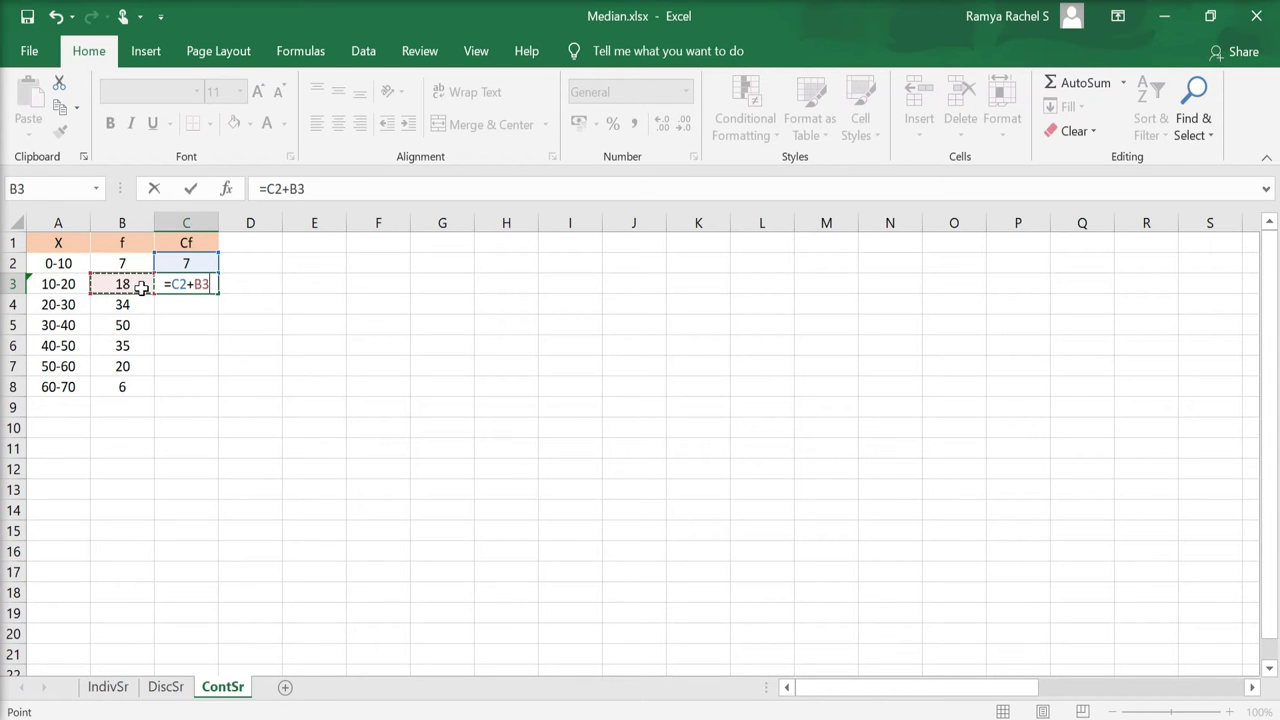
key("Return")
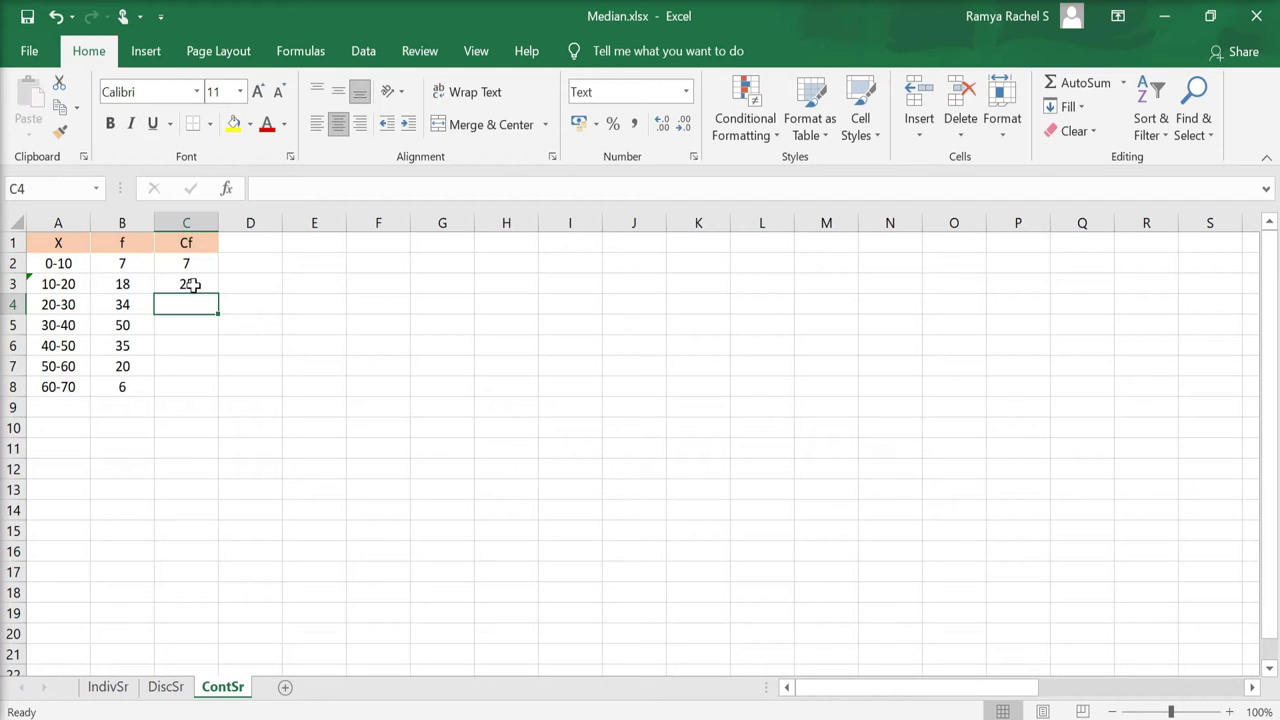
left_click(190, 285)
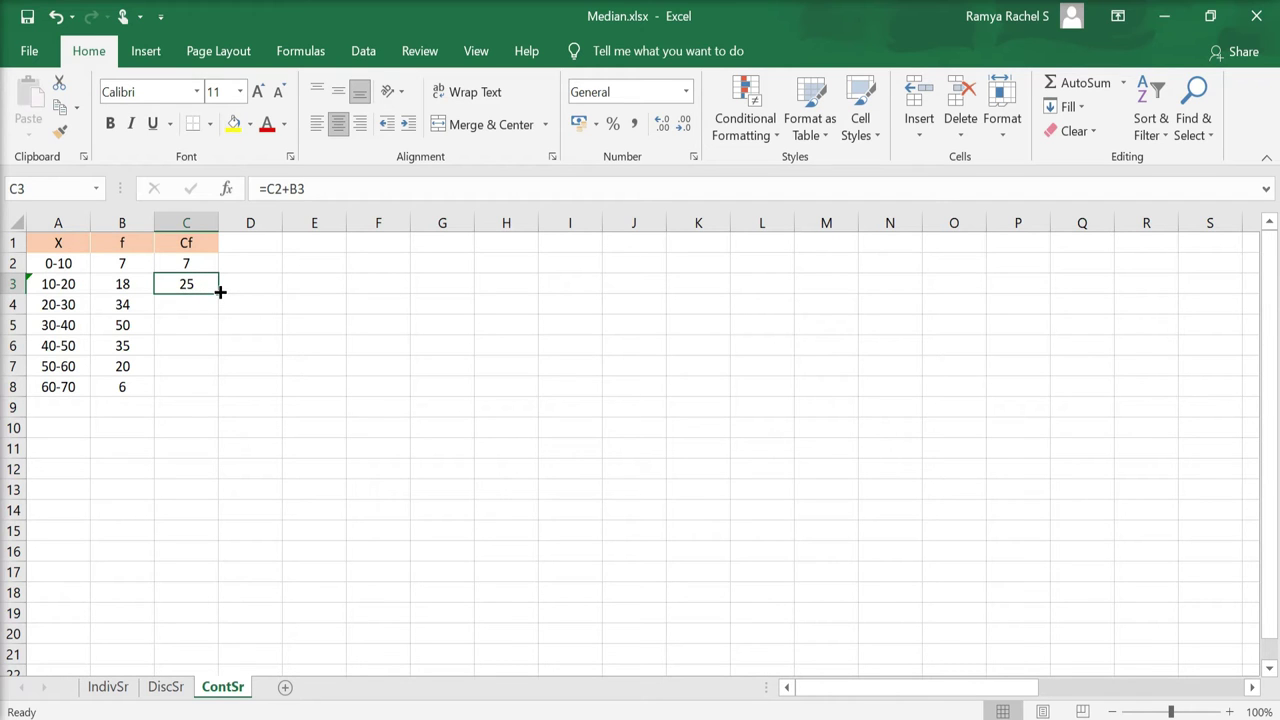
left_click_drag(220, 291, 212, 395)
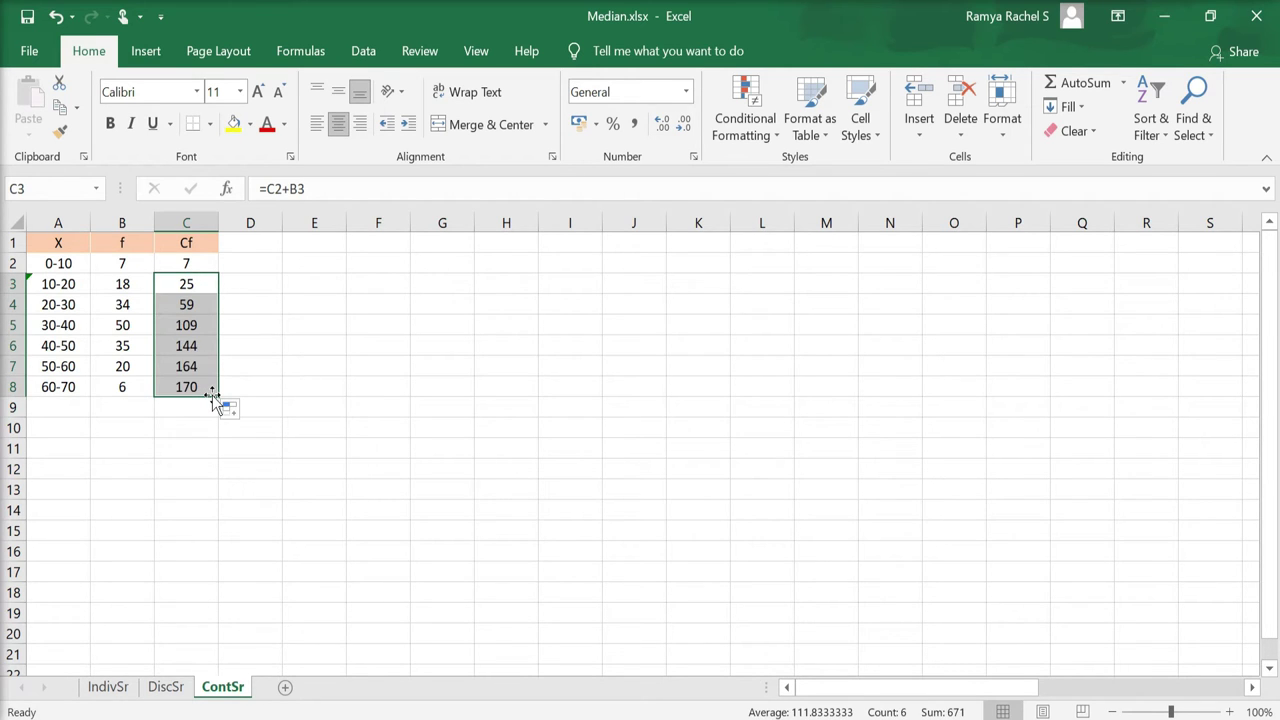
left_click(210, 392)
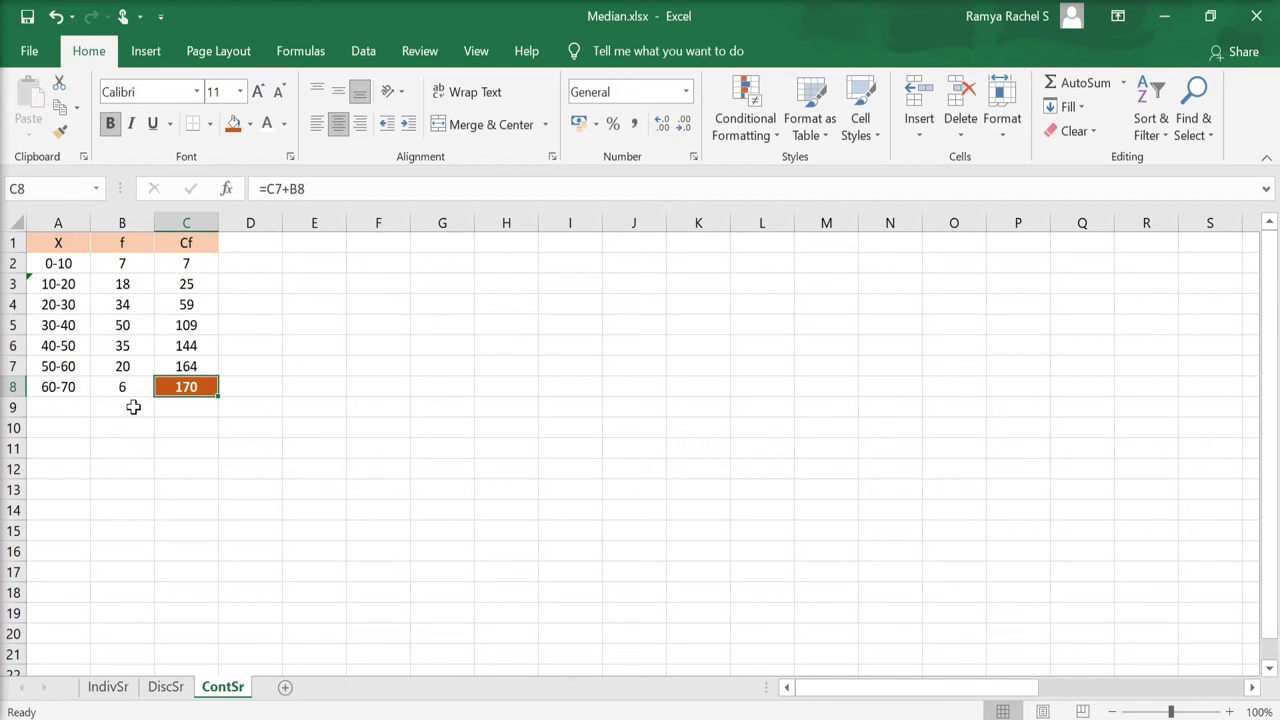
left_click(133, 407)
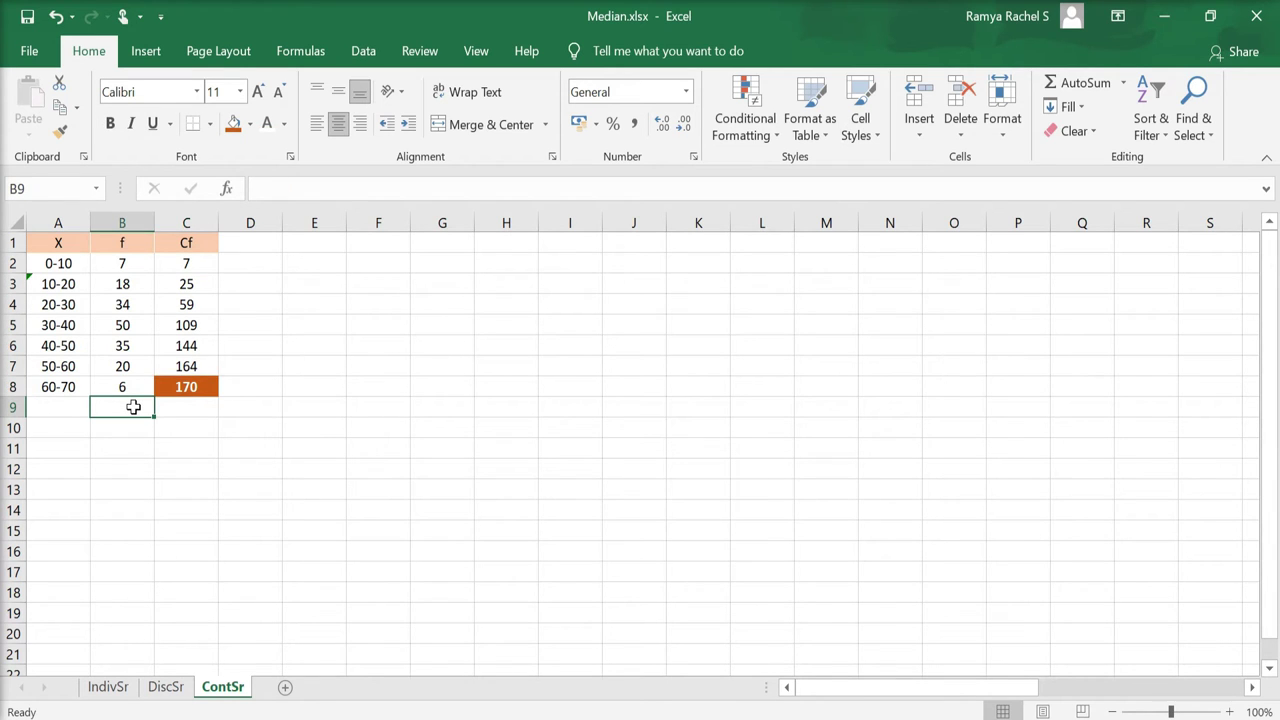
Enter =SUM(B2:B8) in B9 to total the frequencies as 170, shaded orange.
type("=")
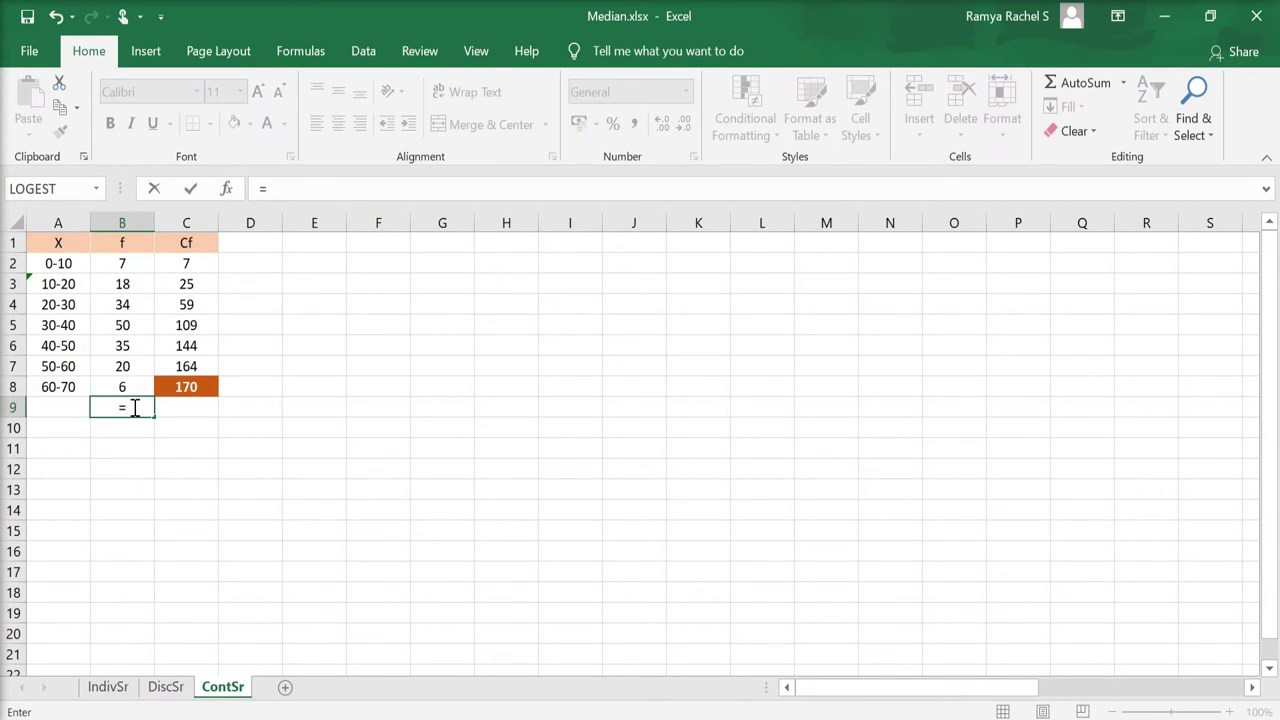
type("SUM(")
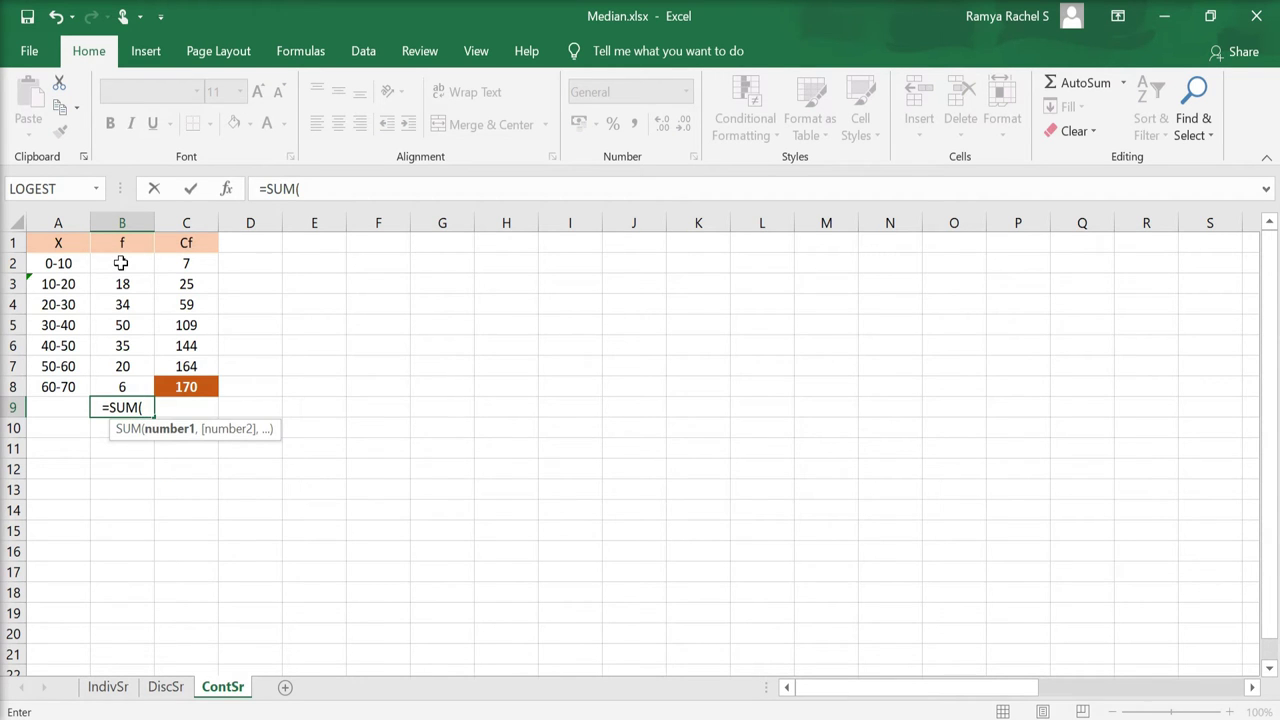
left_click_drag(122, 263, 130, 387)
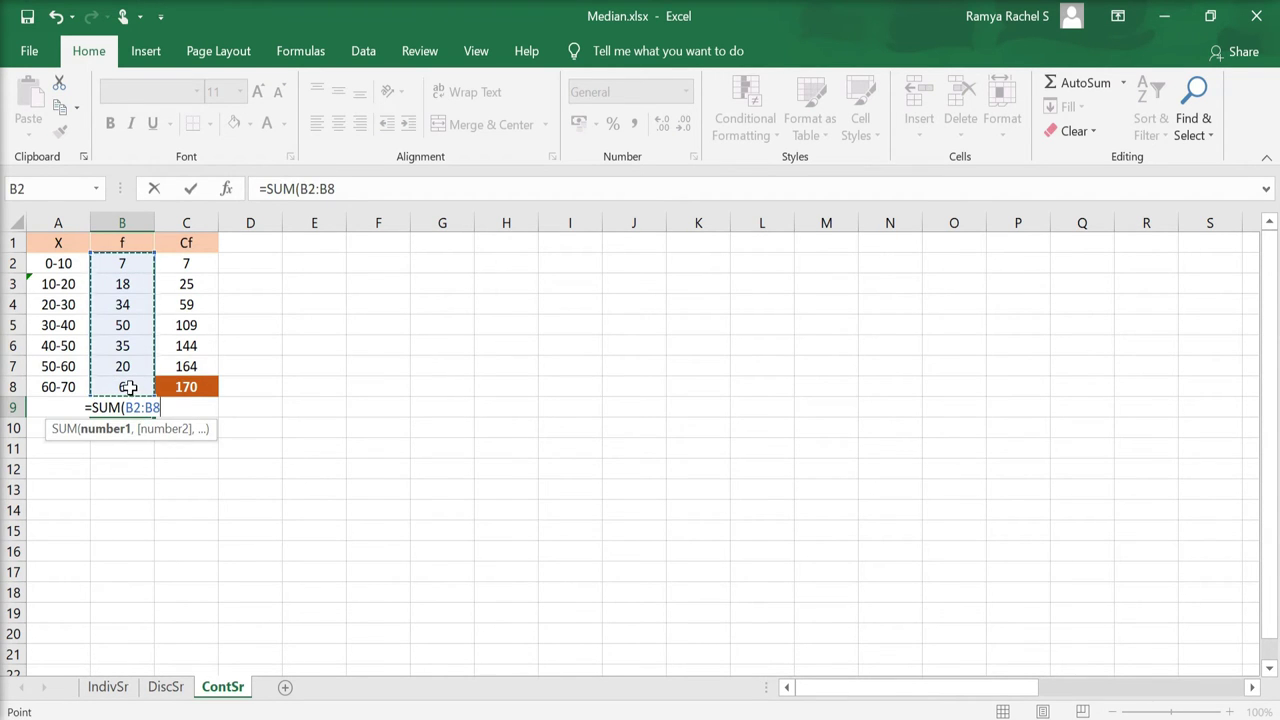
type(")")
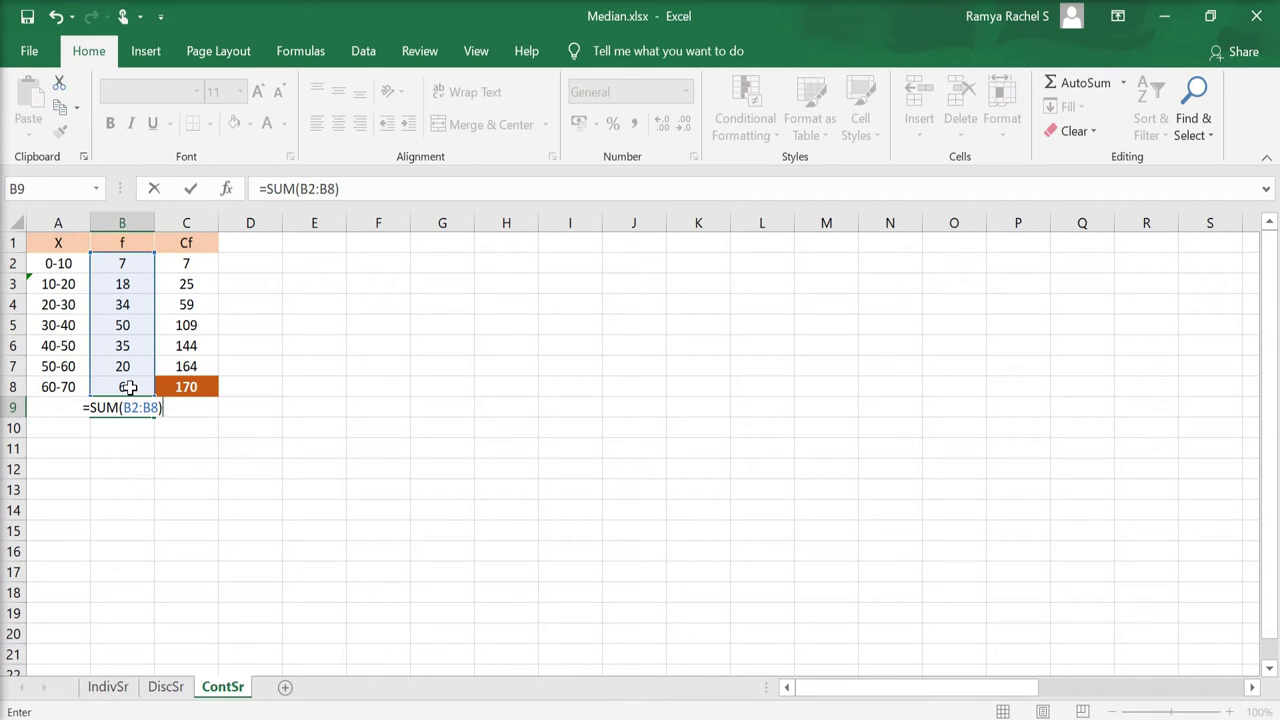
key("Return")
left_click(138, 408)
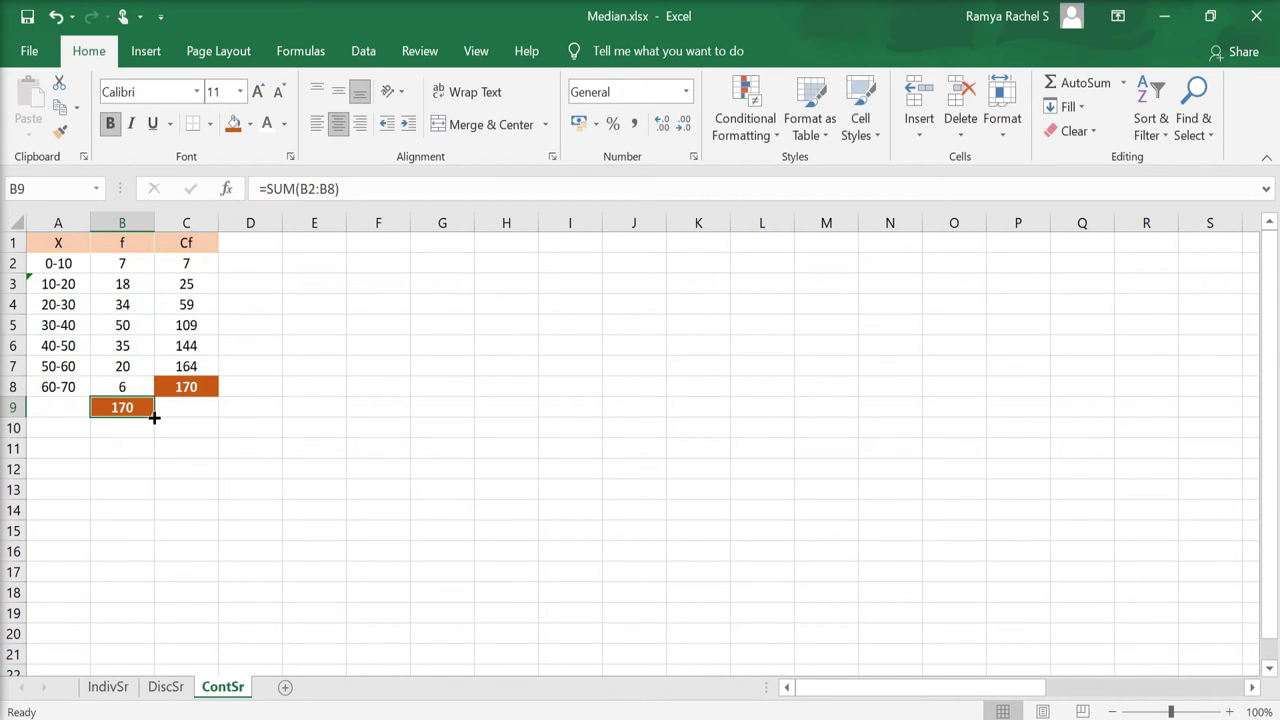
left_click(233, 432)
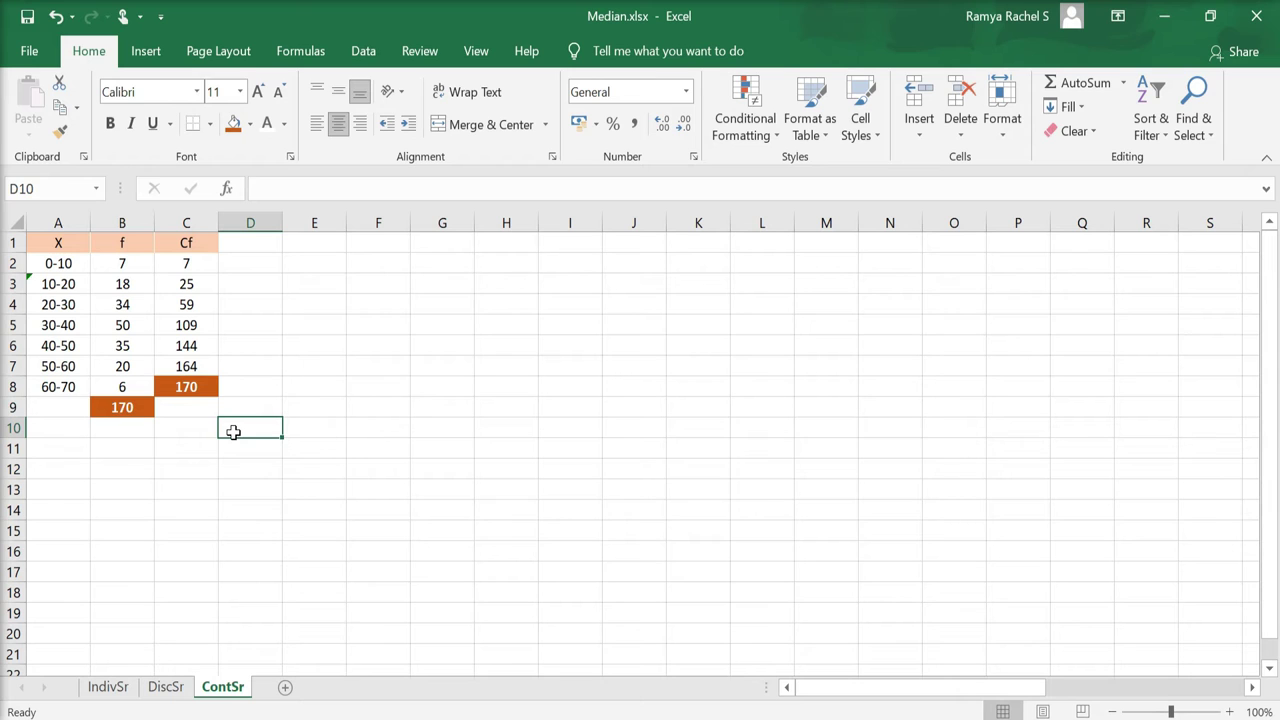
Place the median formula image and orange labels N, L, N/2, Cf, f, i, M in F10:F16.
left_click(329, 427)
left_click(595, 432)
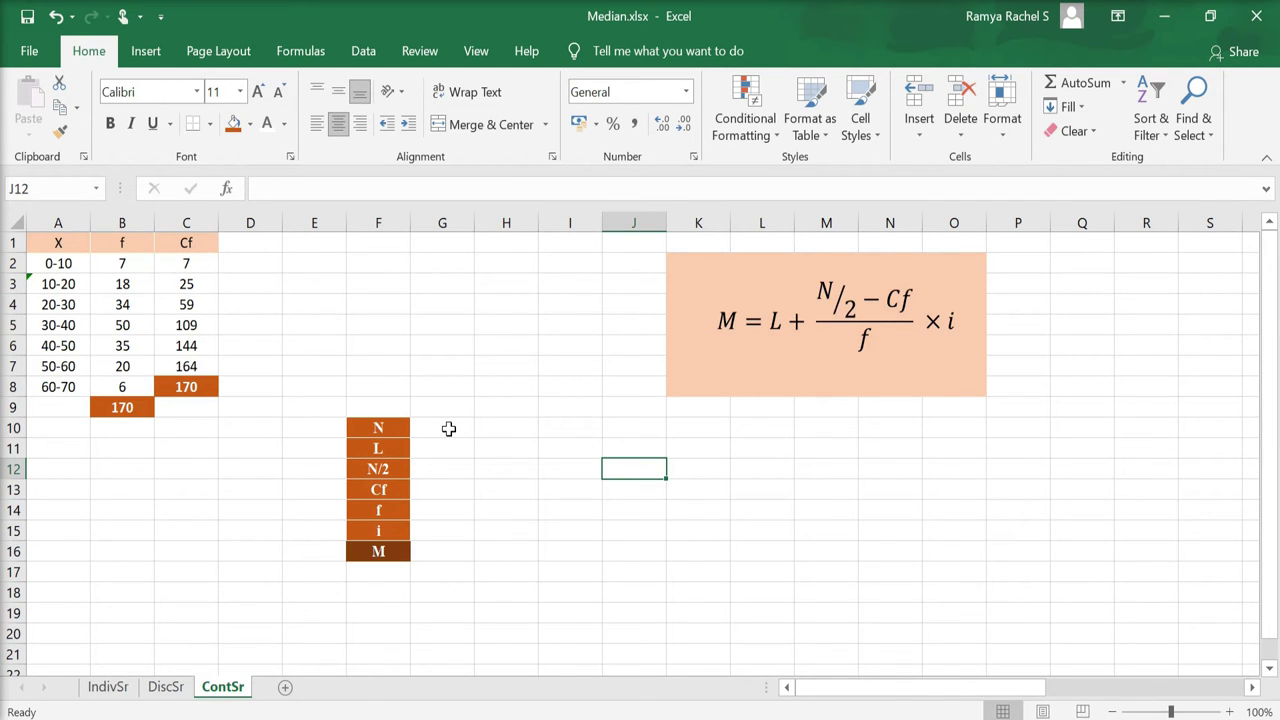
left_click(449, 429)
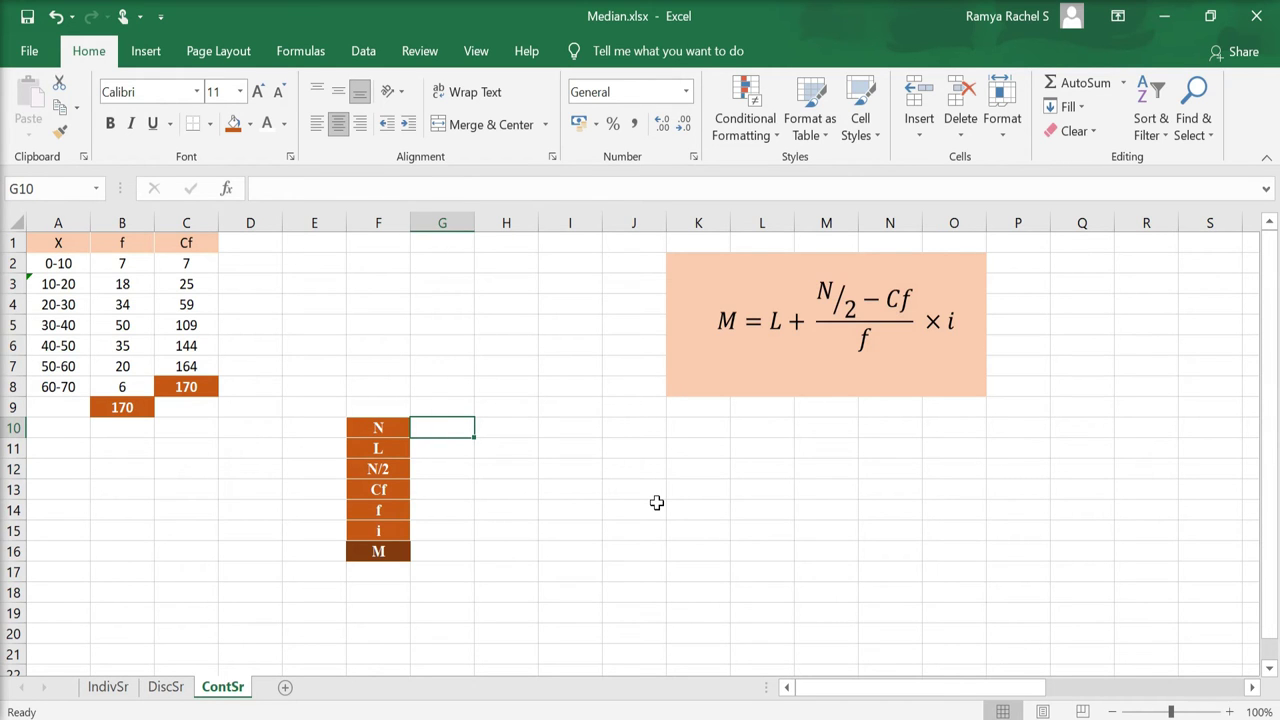
Set N in G10 to =C8, the cumulative total 170.
type("=")
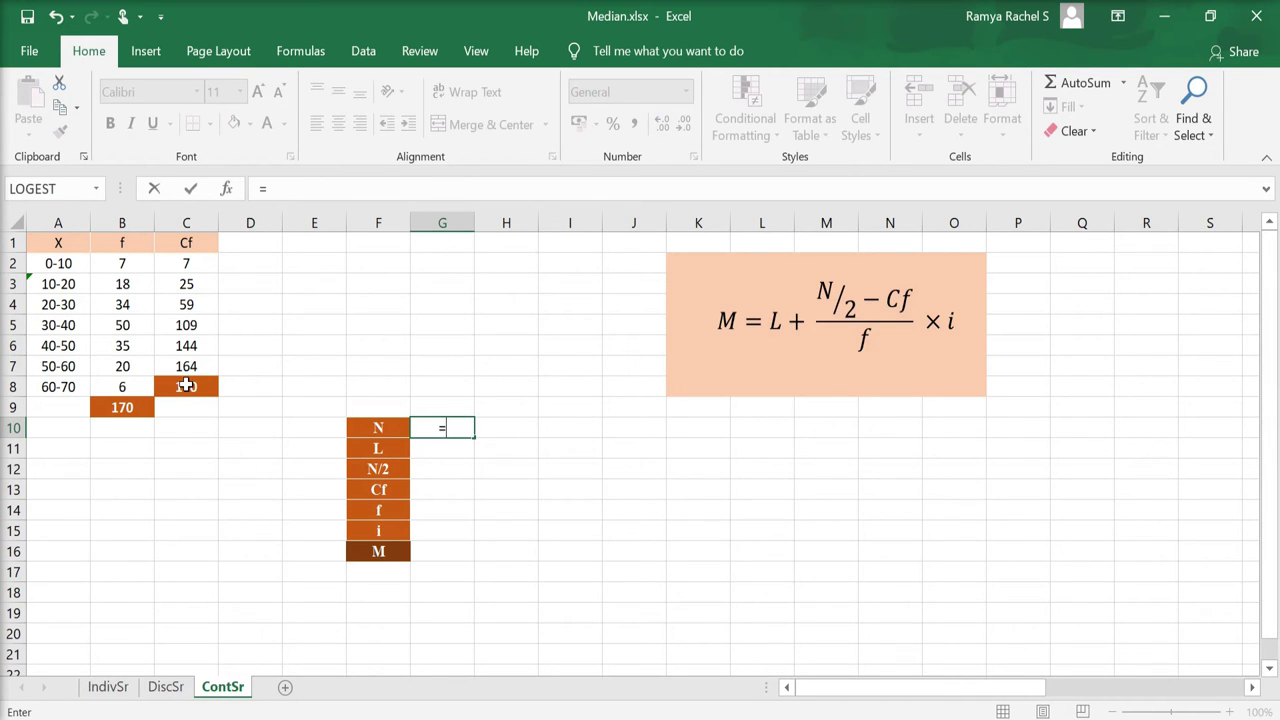
left_click(186, 385)
key("Return")
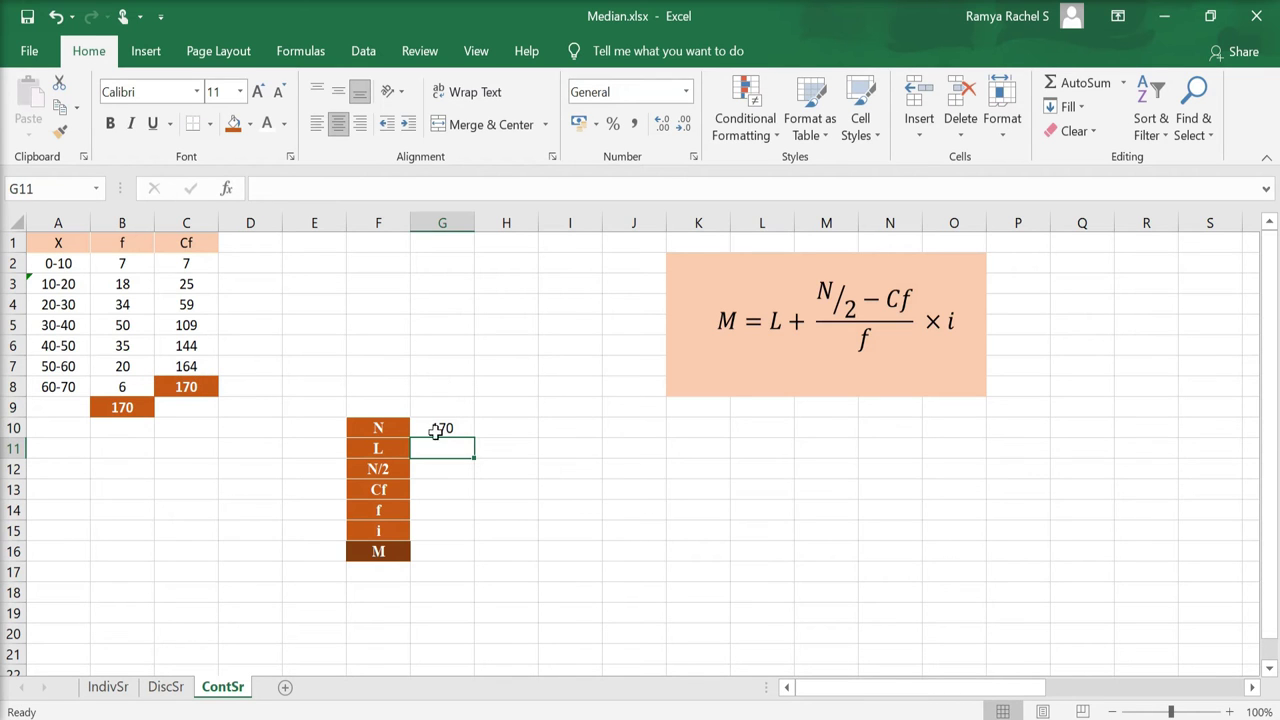
Compute N/2 in G12 with =G10/2, giving 85.
left_click(445, 468)
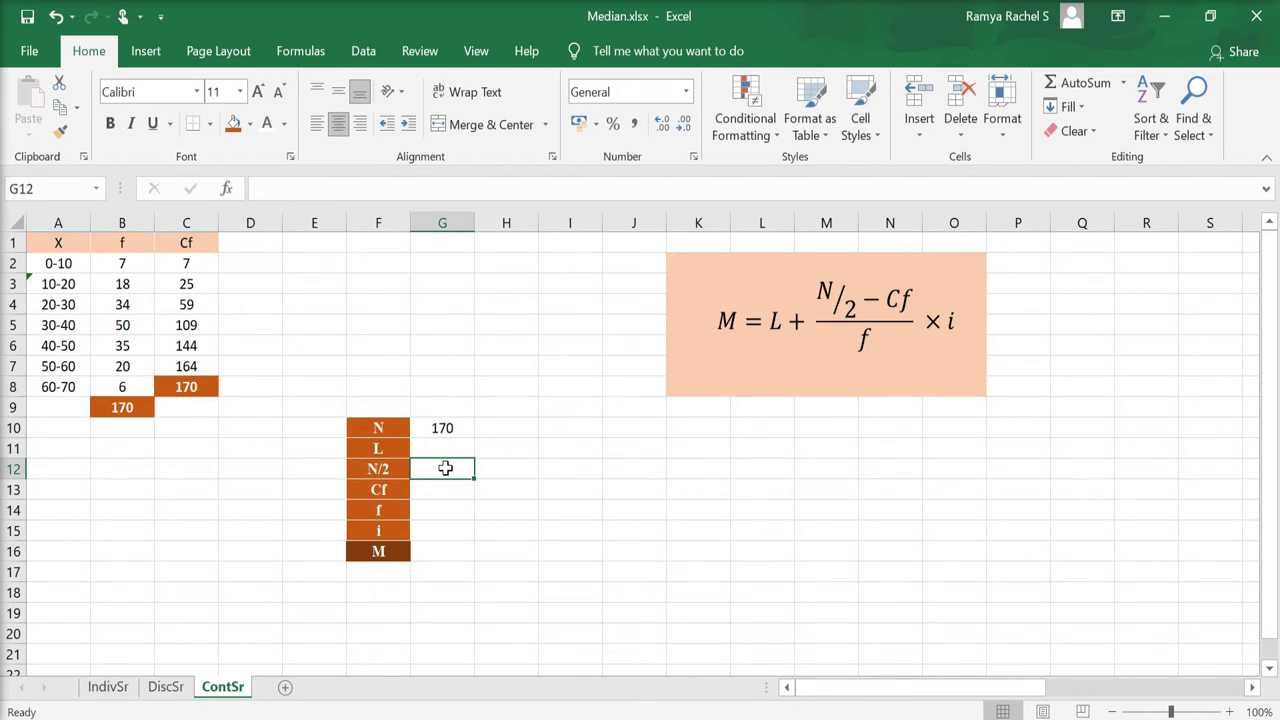
type("=")
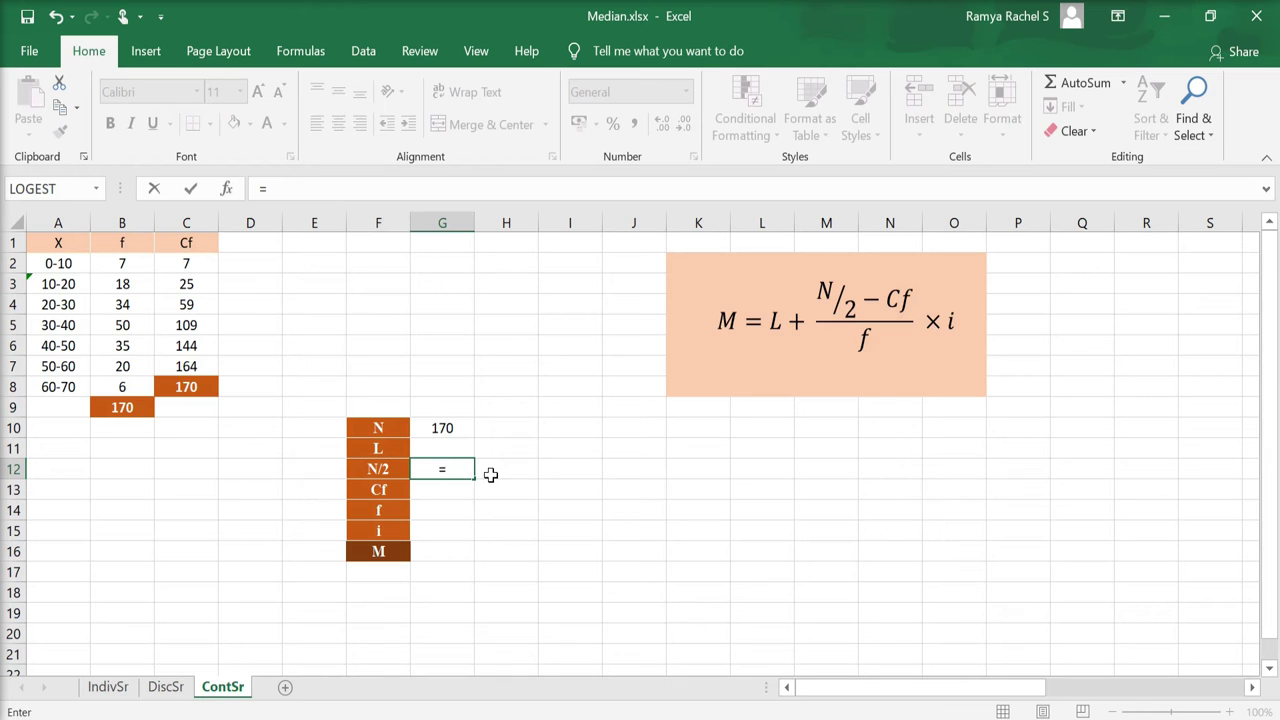
left_click(447, 429)
type("/")
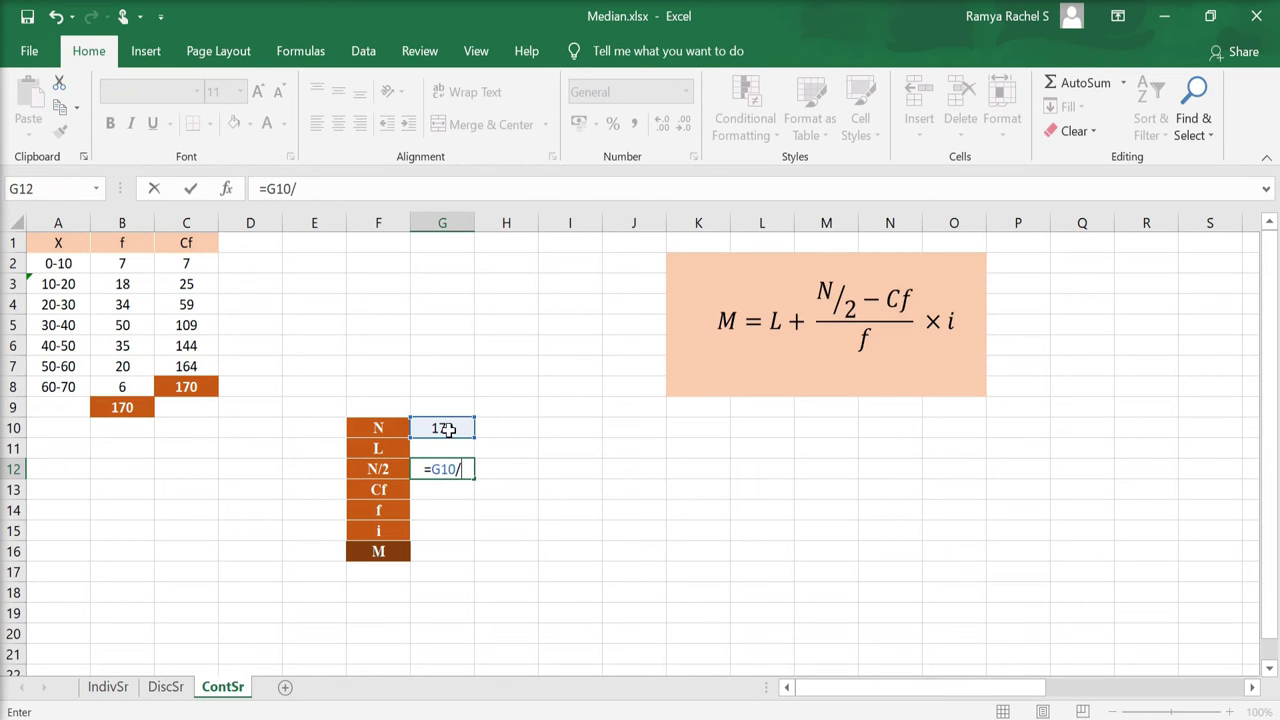
type("2")
key("Return")
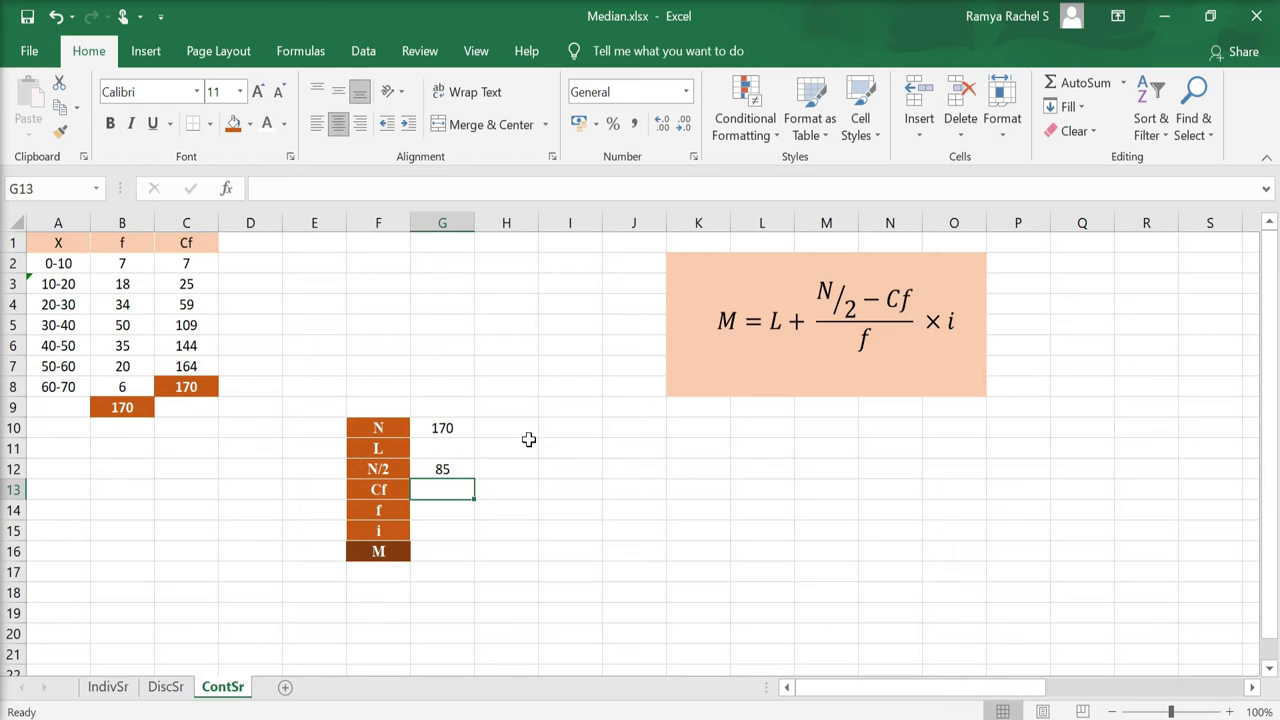
left_click(469, 463)
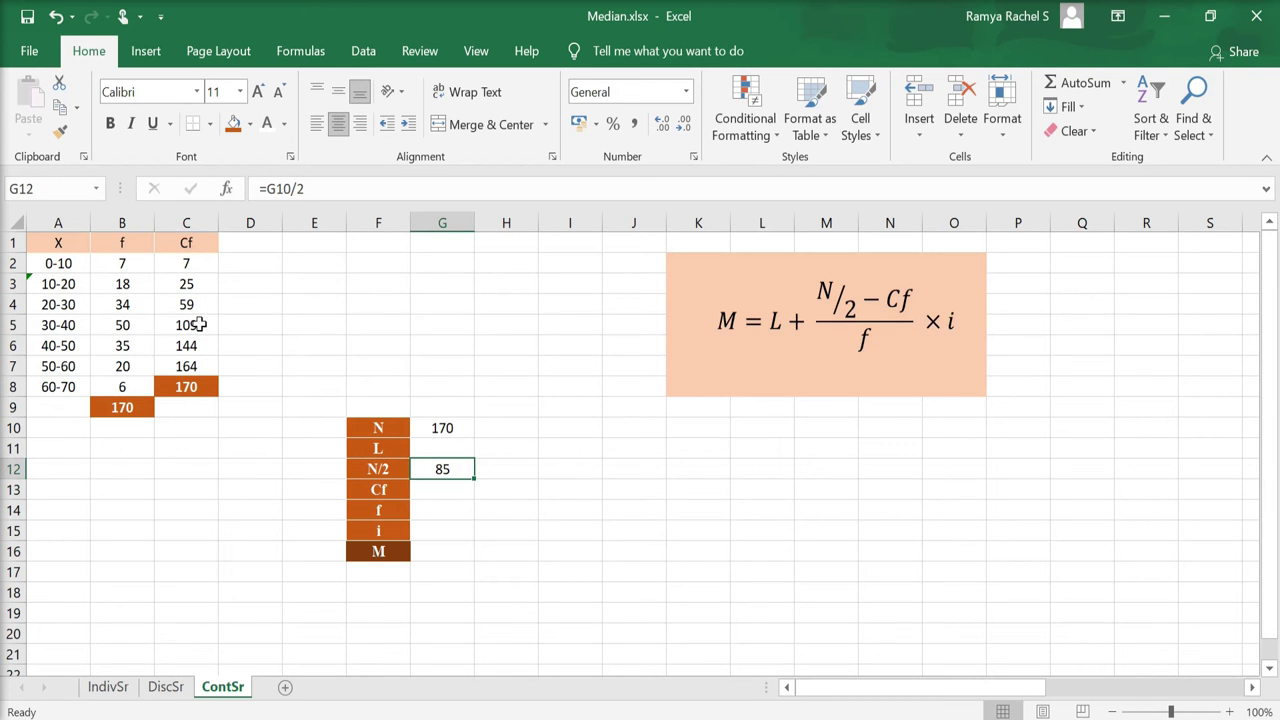
Shade and bold the cumulative 109 in C5, and copy the 30-40 highlight onto the frequency 50.
left_click(199, 324)
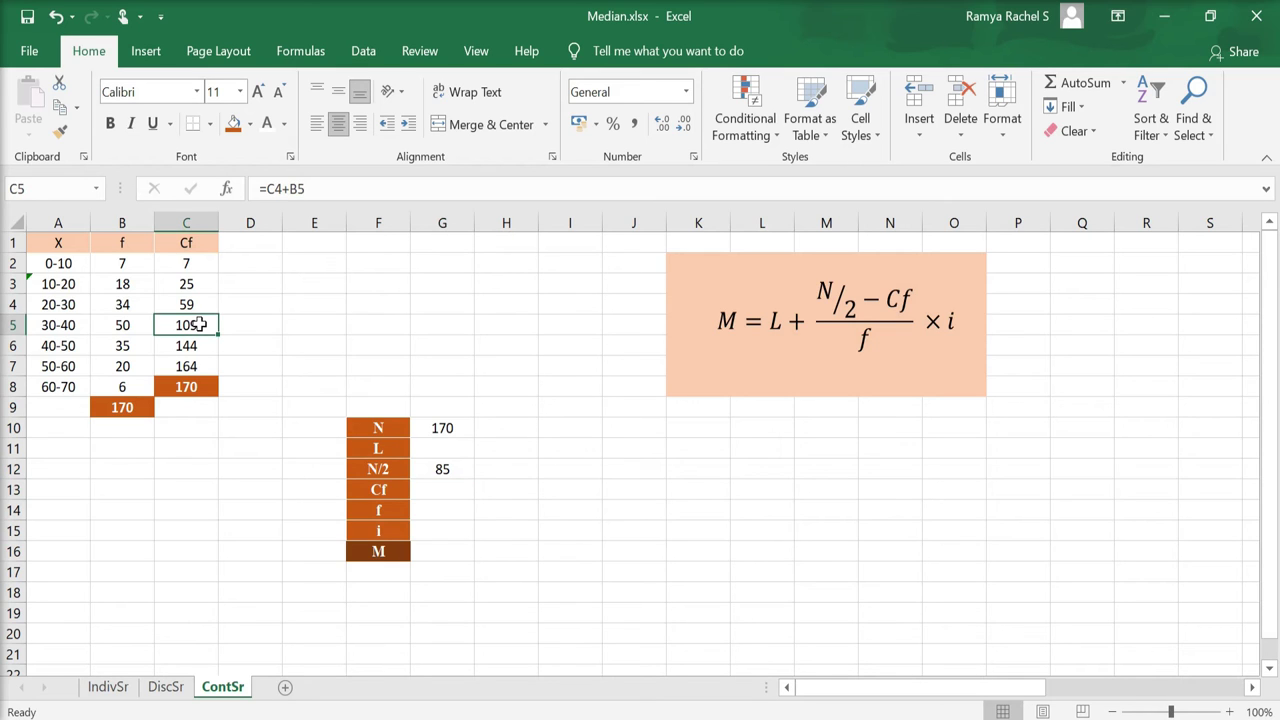
left_click(199, 324)
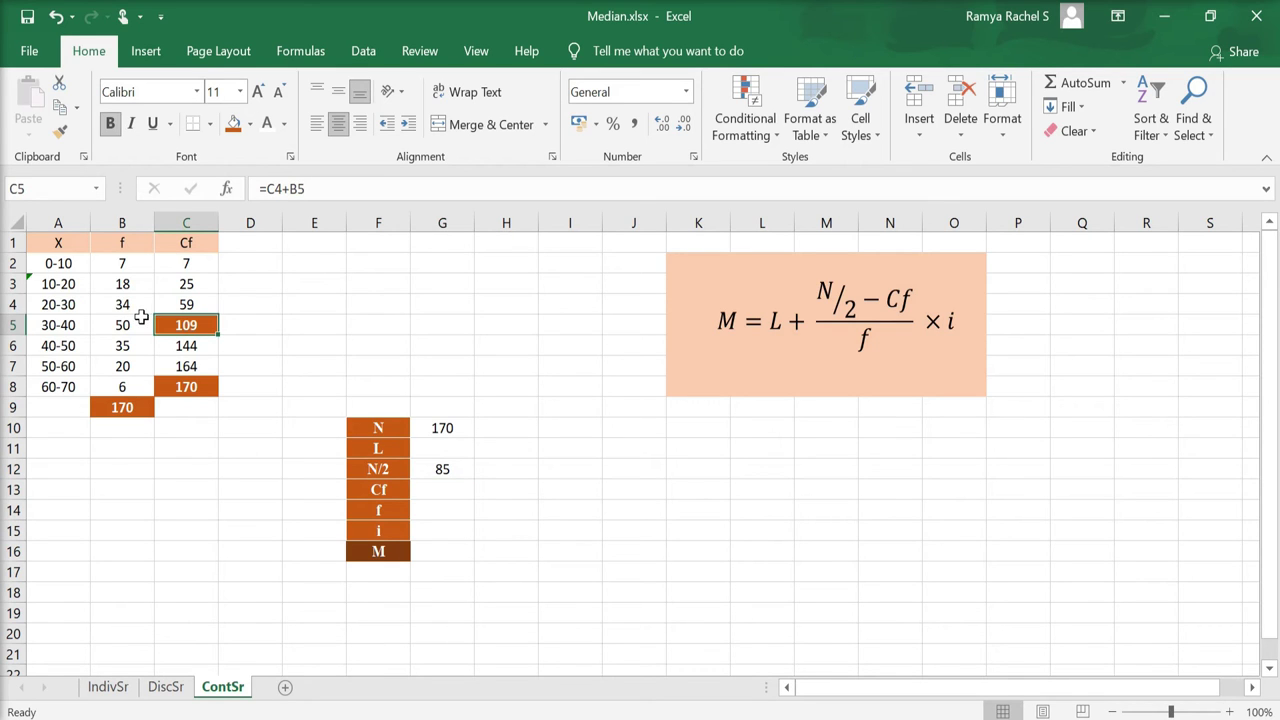
left_click(72, 324)
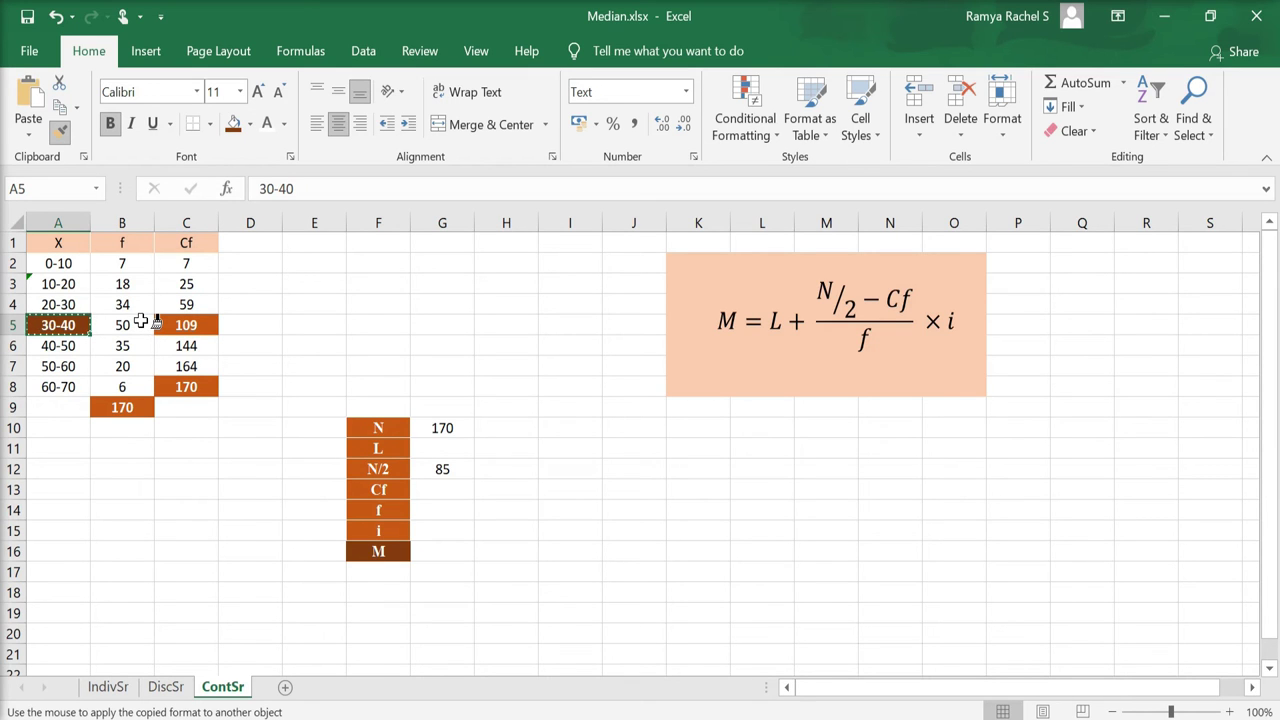
left_click(140, 322)
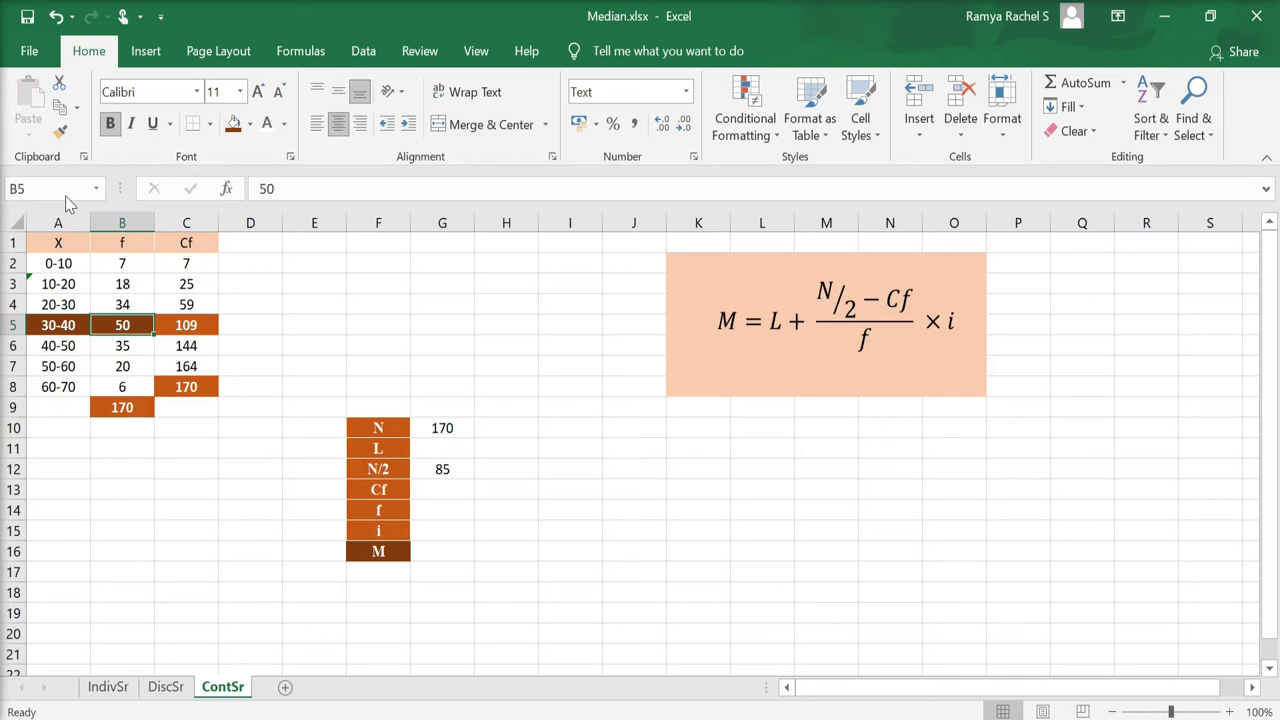
Highlight the preceding cumulative 59 in C4 and set Cf in G13 to =C4.
left_click(186, 304)
left_click(297, 303)
left_click(450, 489)
type("=")
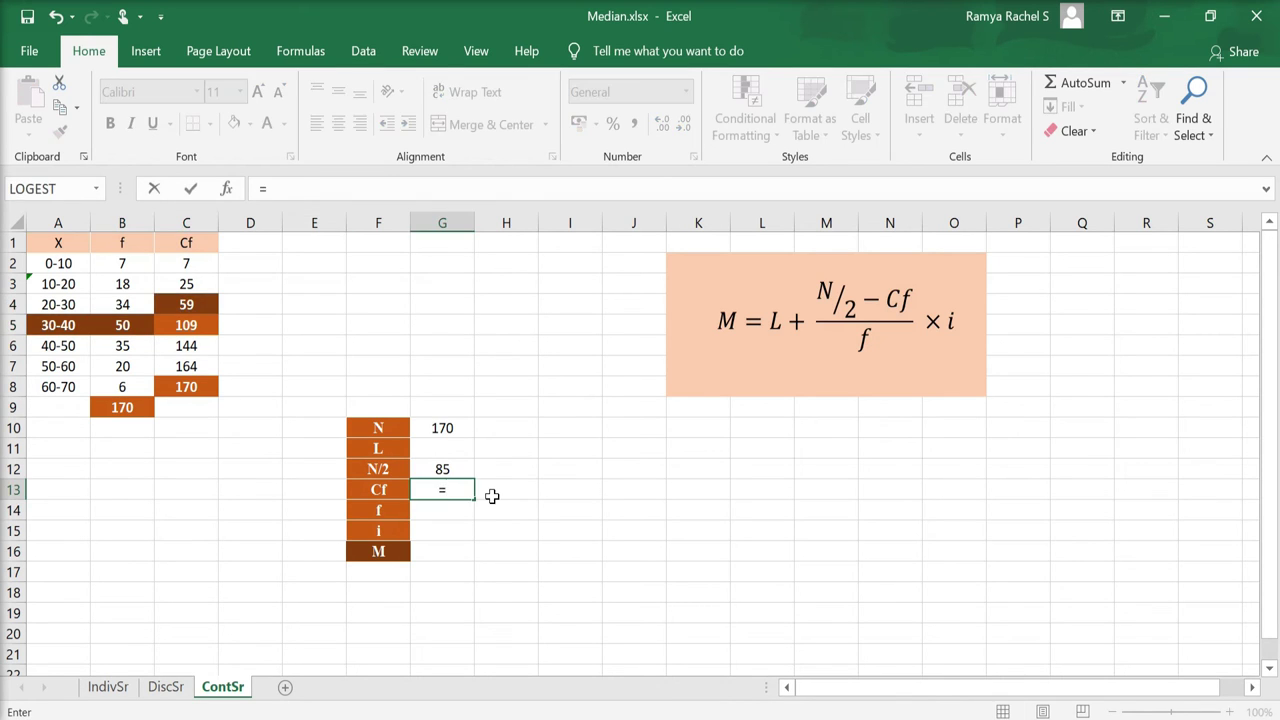
left_click(203, 300)
key("Return")
Set f in G14 to =B5 (50) and the class width i in G15 to 10.
type("=")
left_click(125, 325)
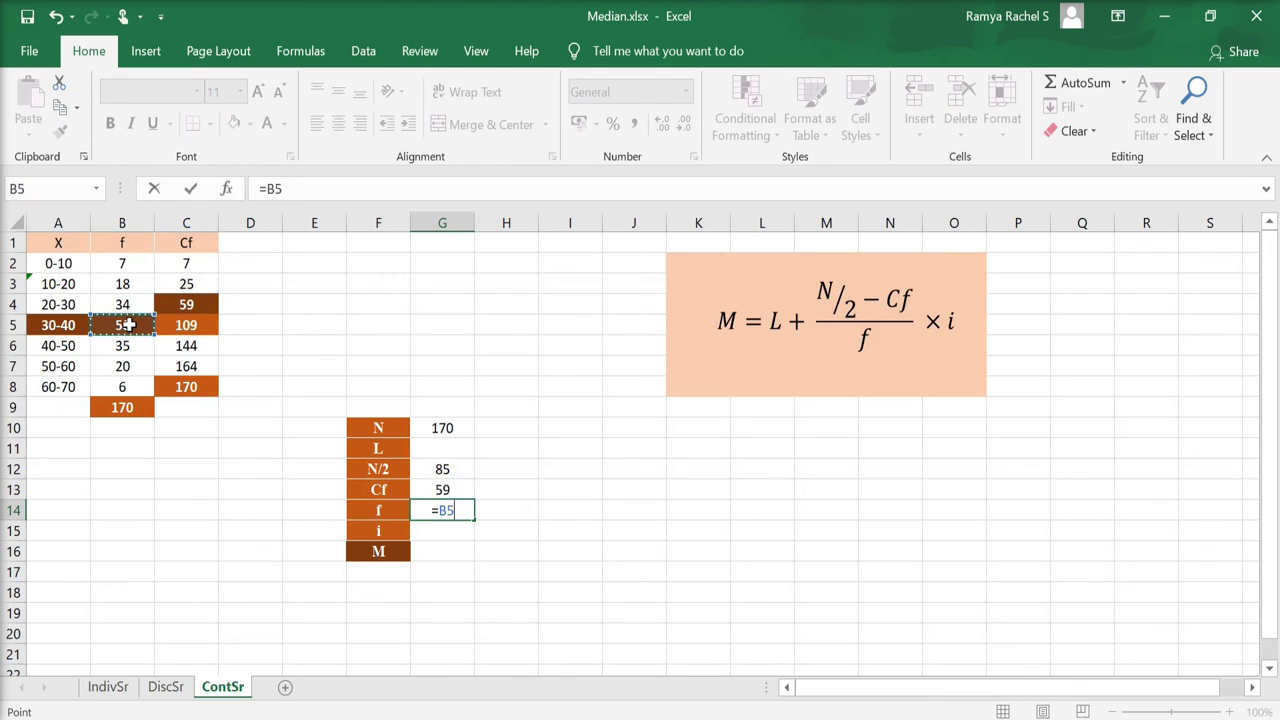
key("Return")
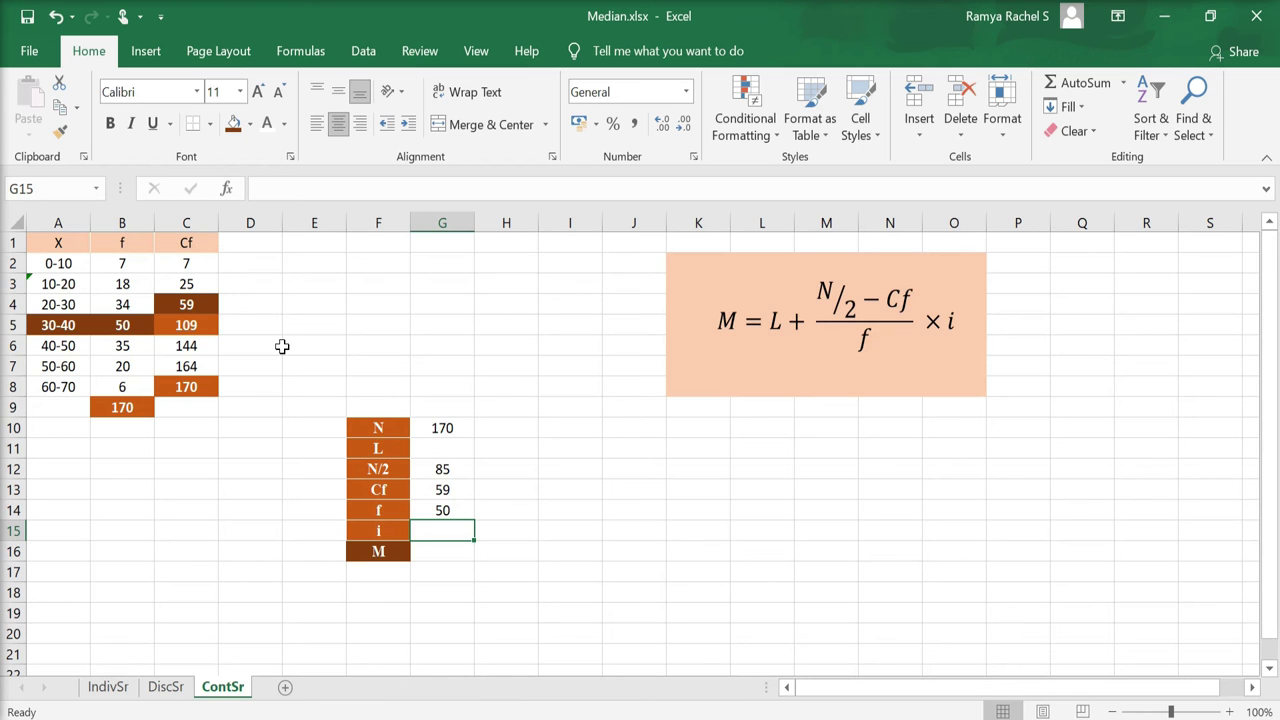
type("10")
key("Return")
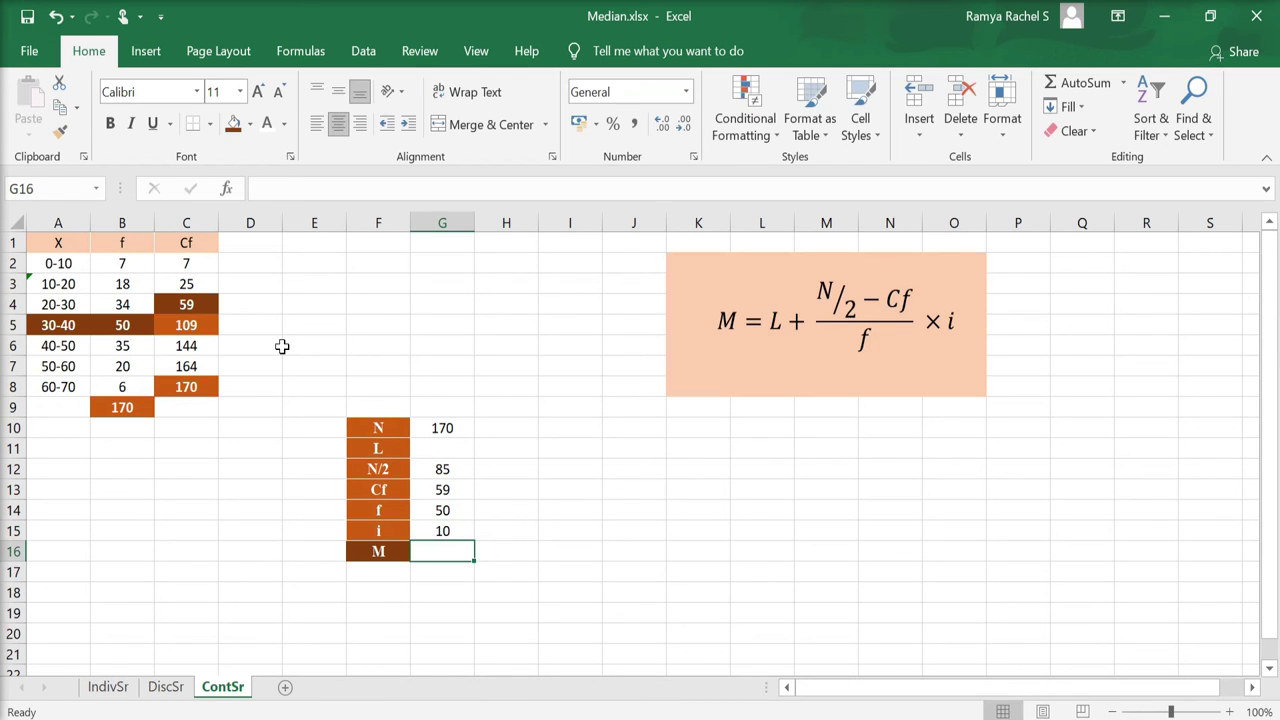
Enter 30 as the lower limit L in G11.
double_click(441, 441)
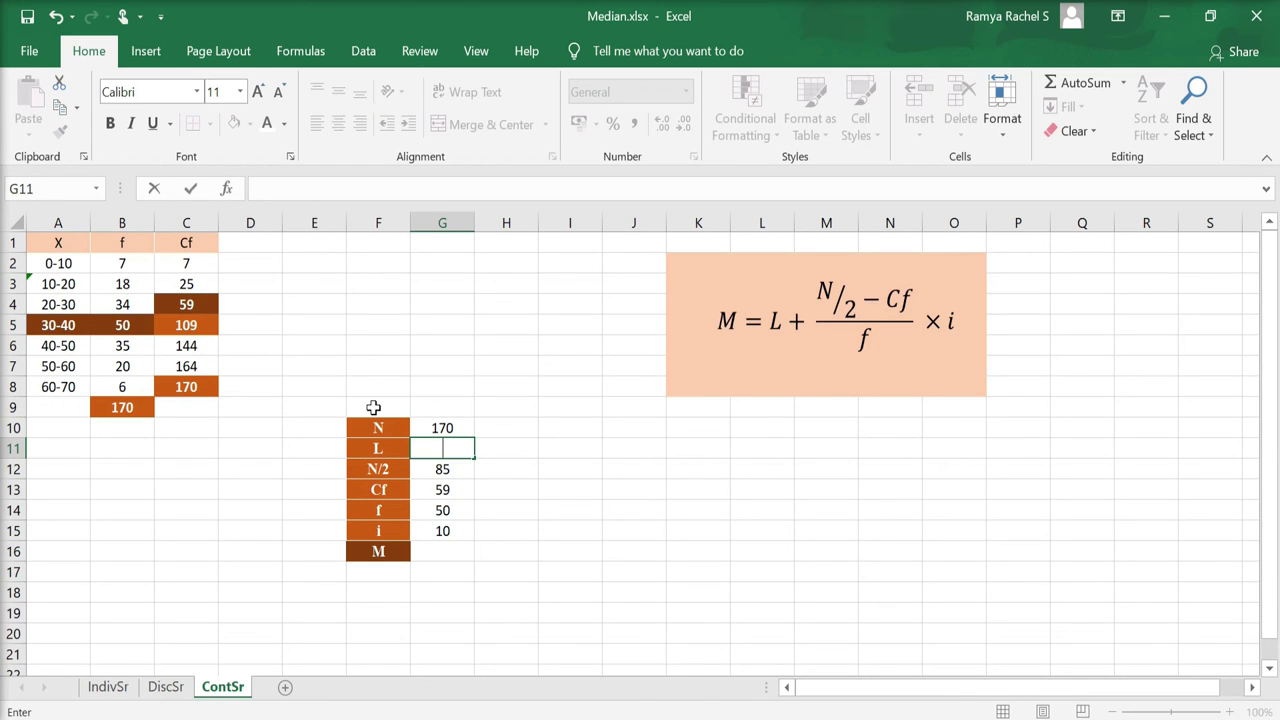
type("30")
key("Return")
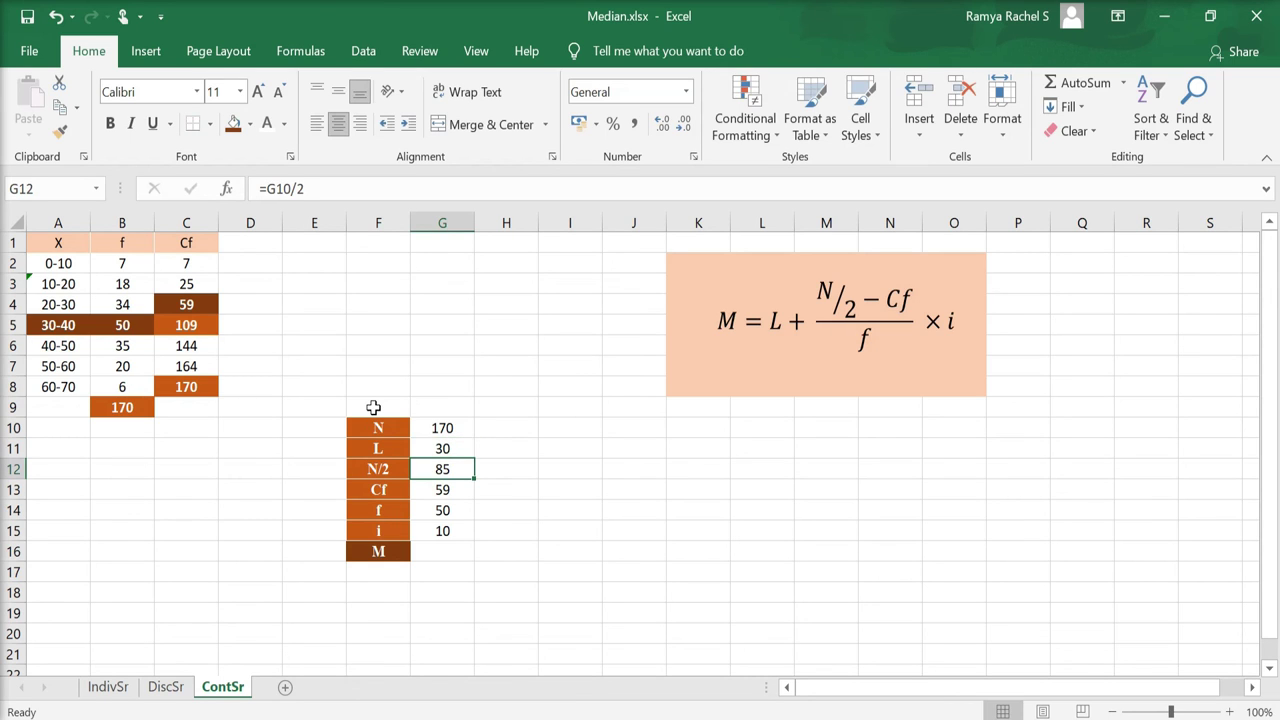
key("Down")
key("Down")
key("Down")
key("Down")
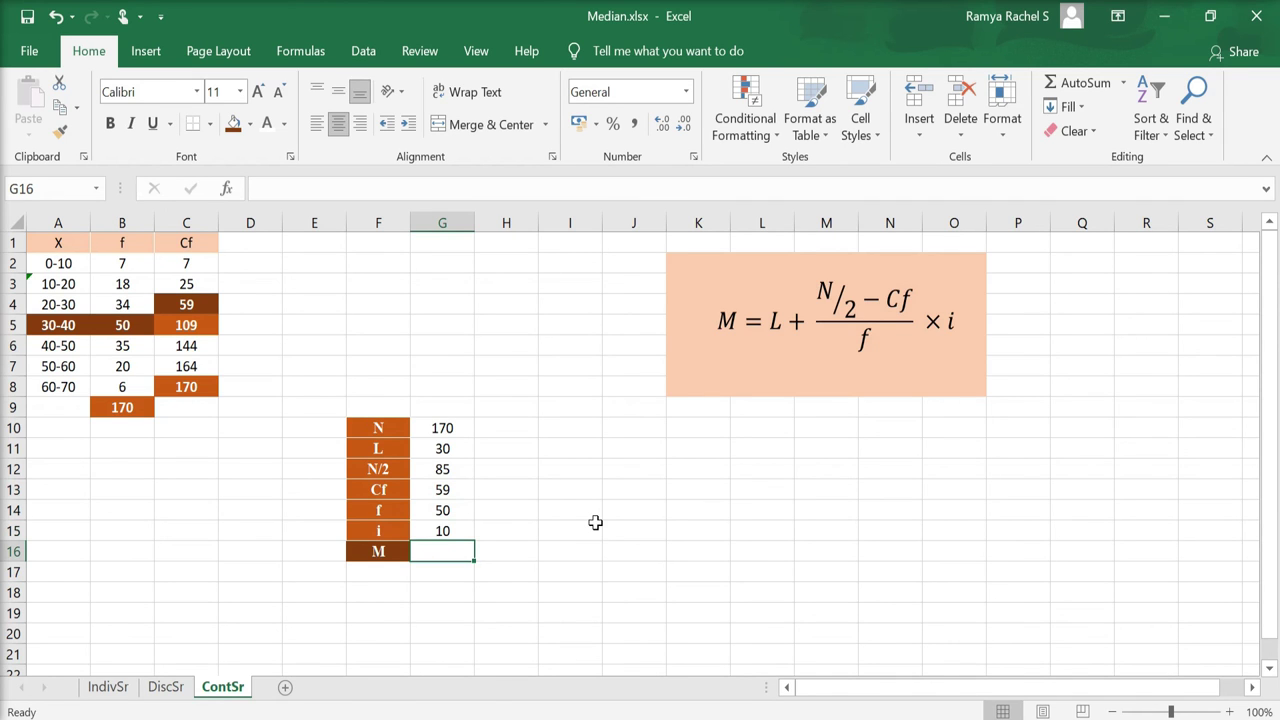
Enter =G11+(((G12-G13)/G14)*G15) in G16 to compute the median M as 35.2.
type("=")
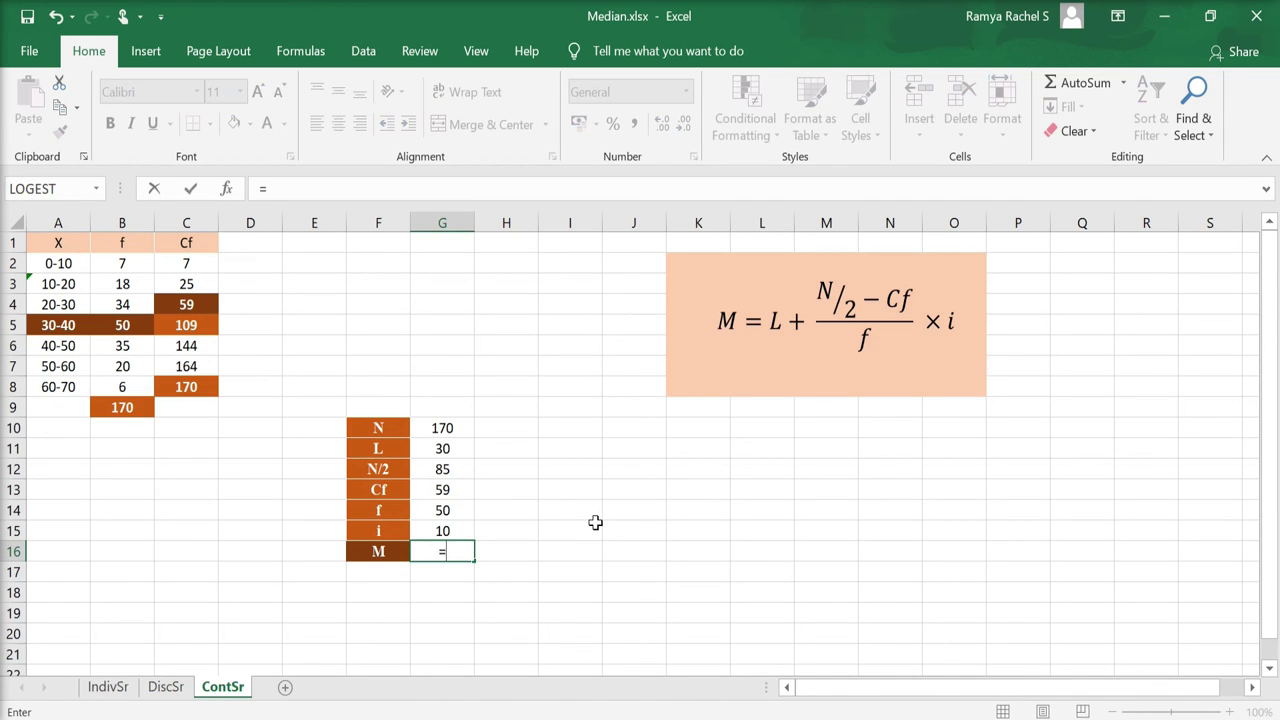
left_click(445, 449)
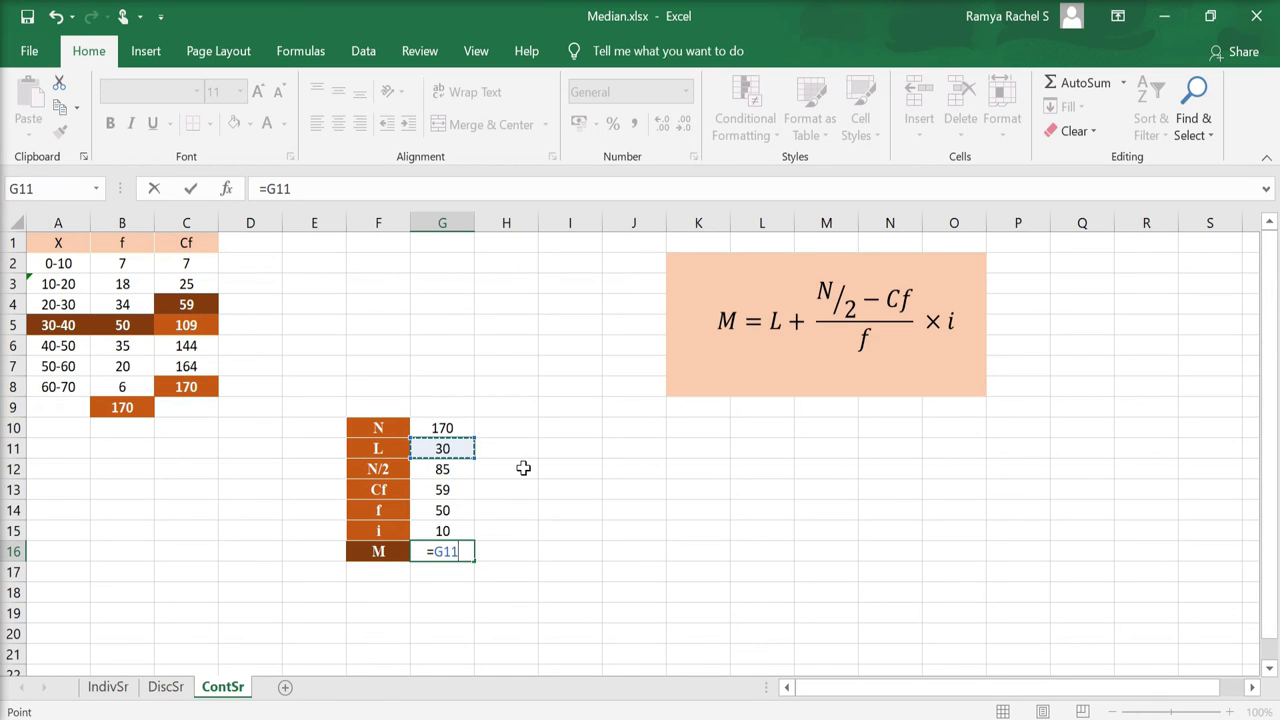
type("+")
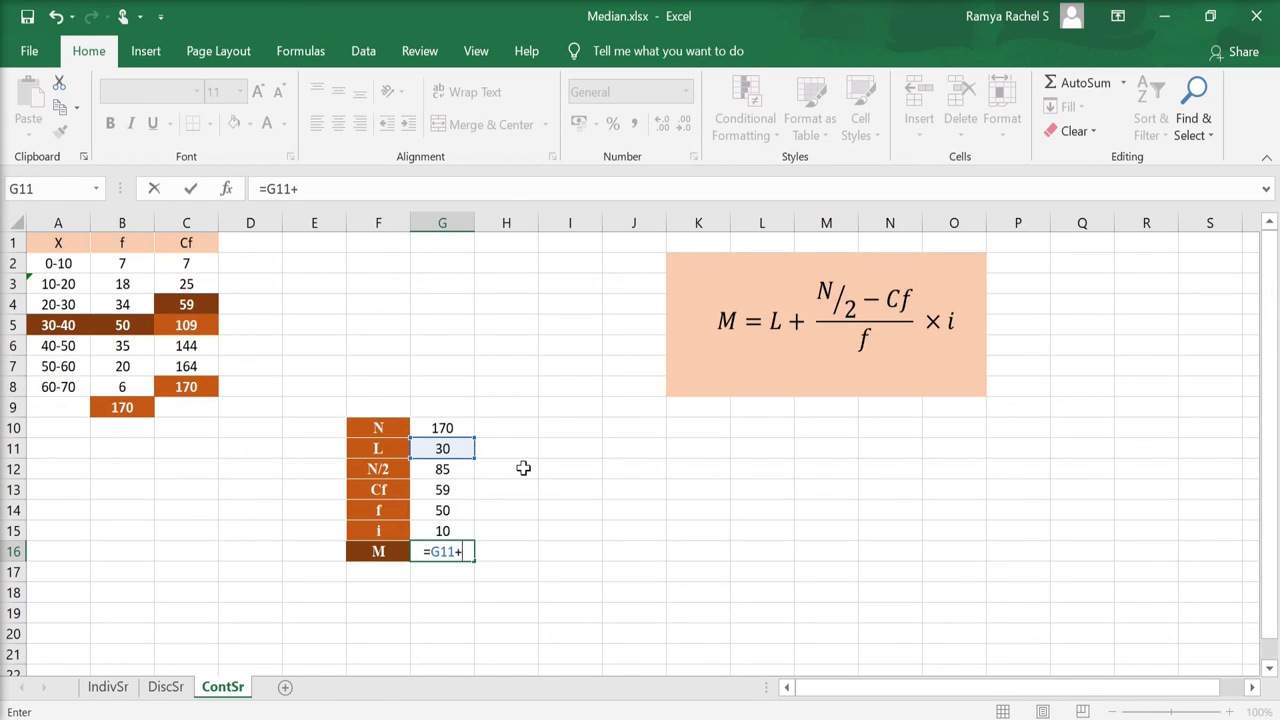
type("(((")
left_click(460, 470)
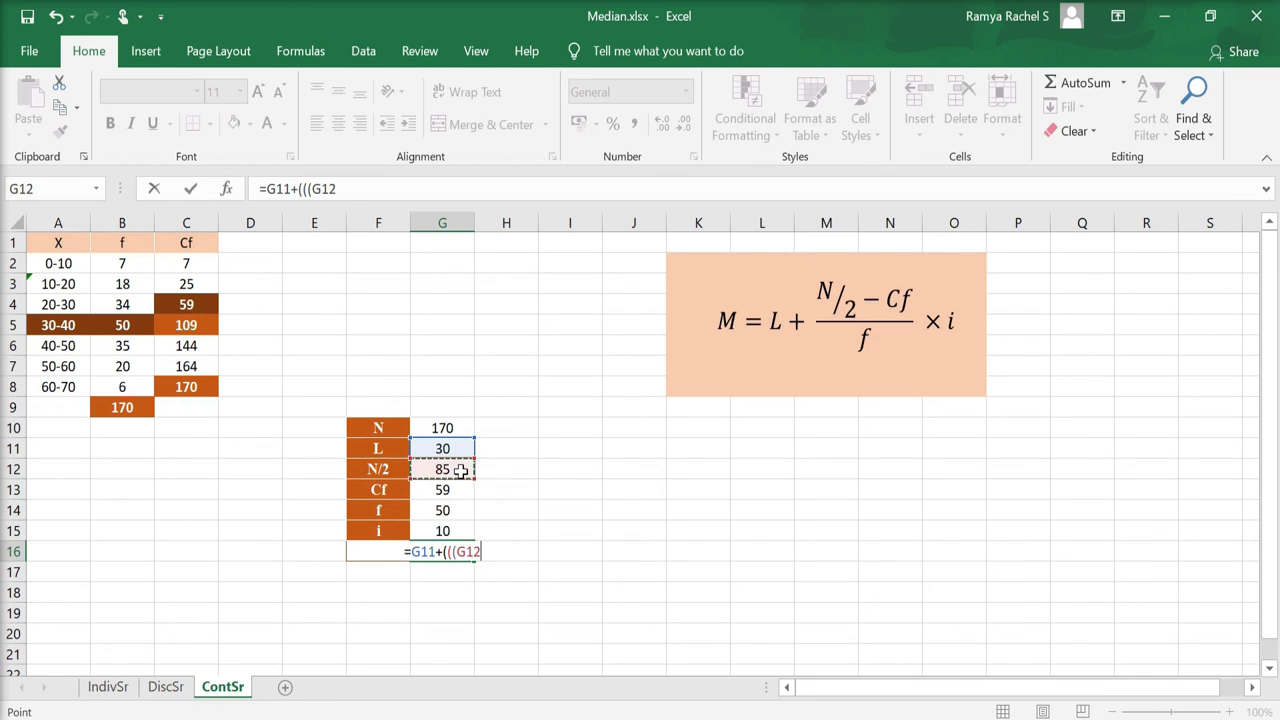
type("-")
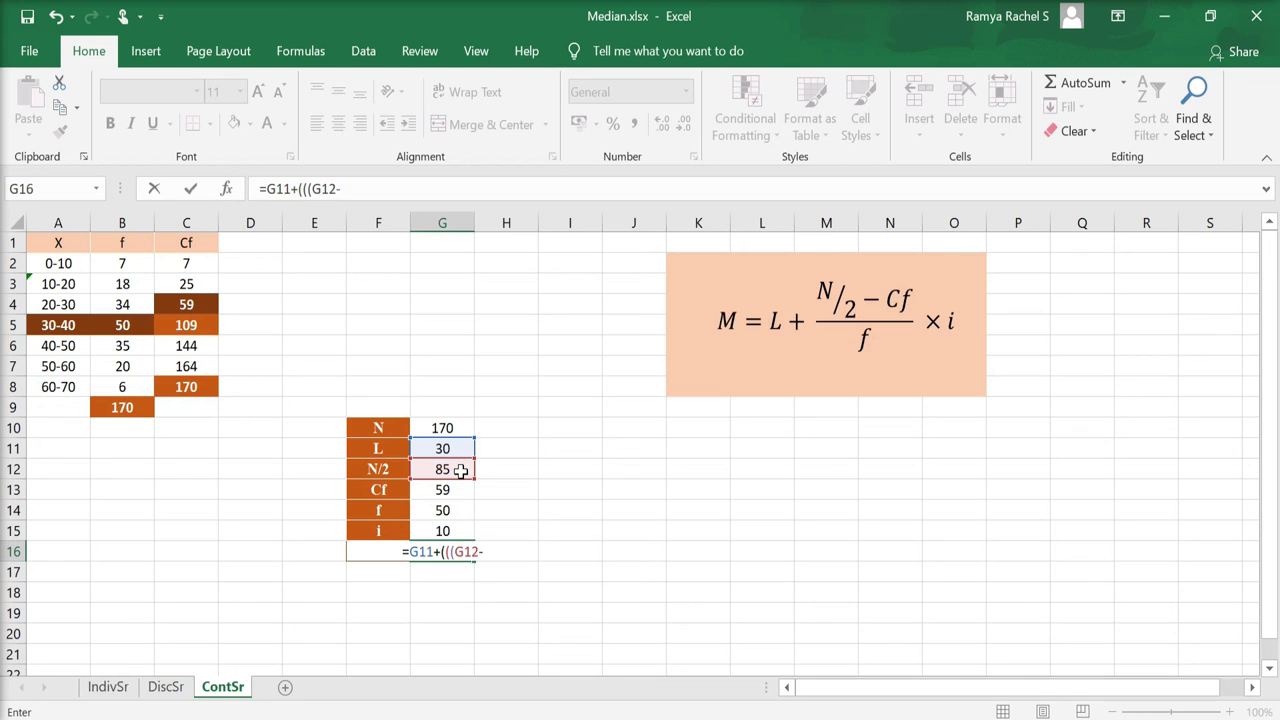
left_click(460, 493)
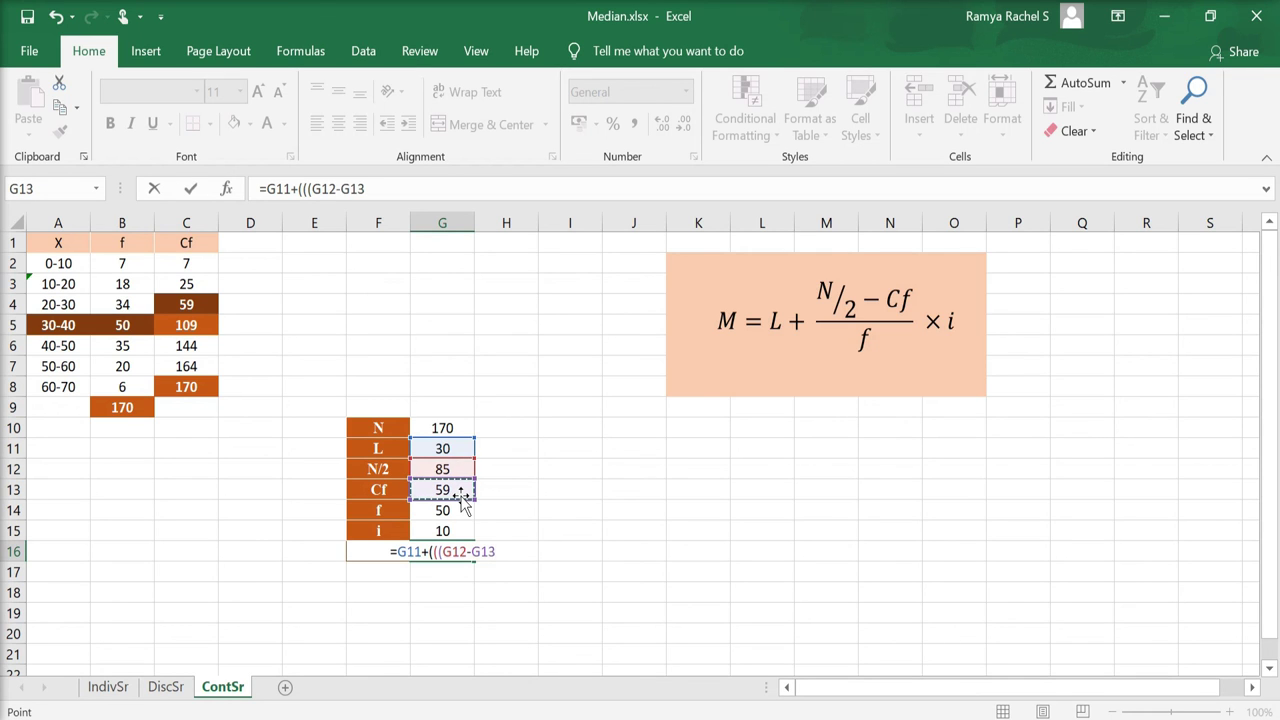
type(")/")
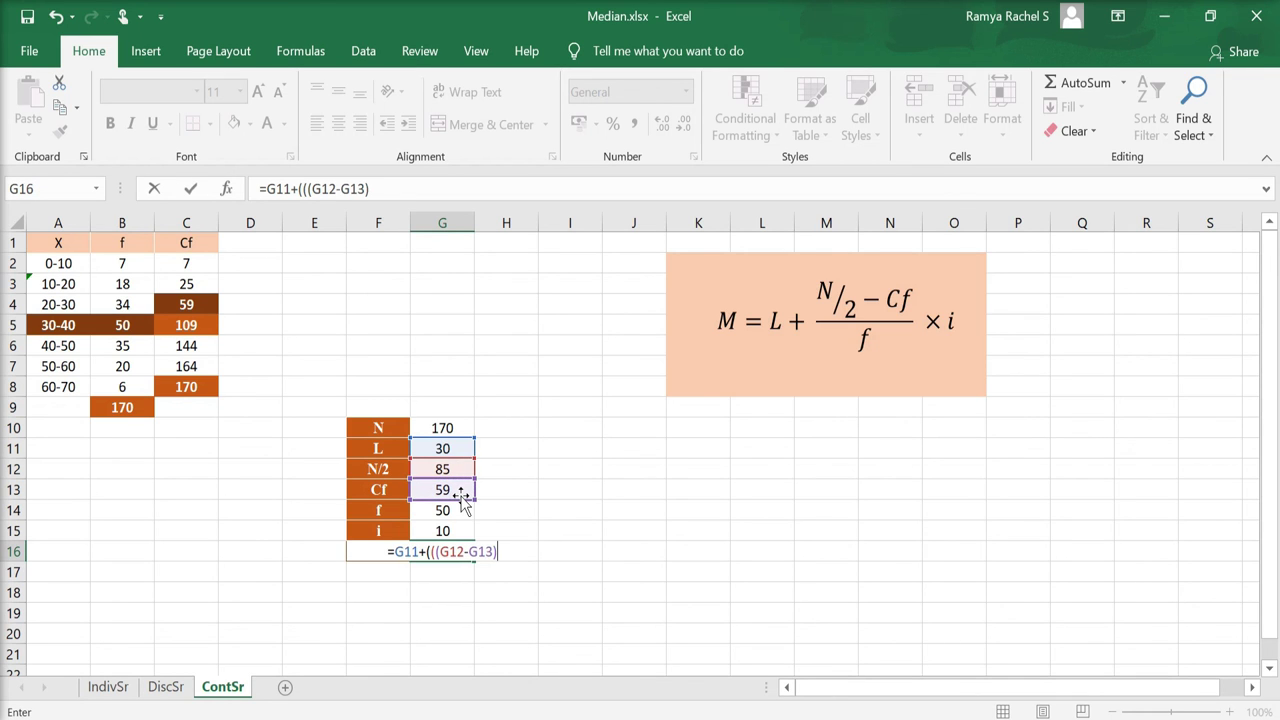
left_click(453, 510)
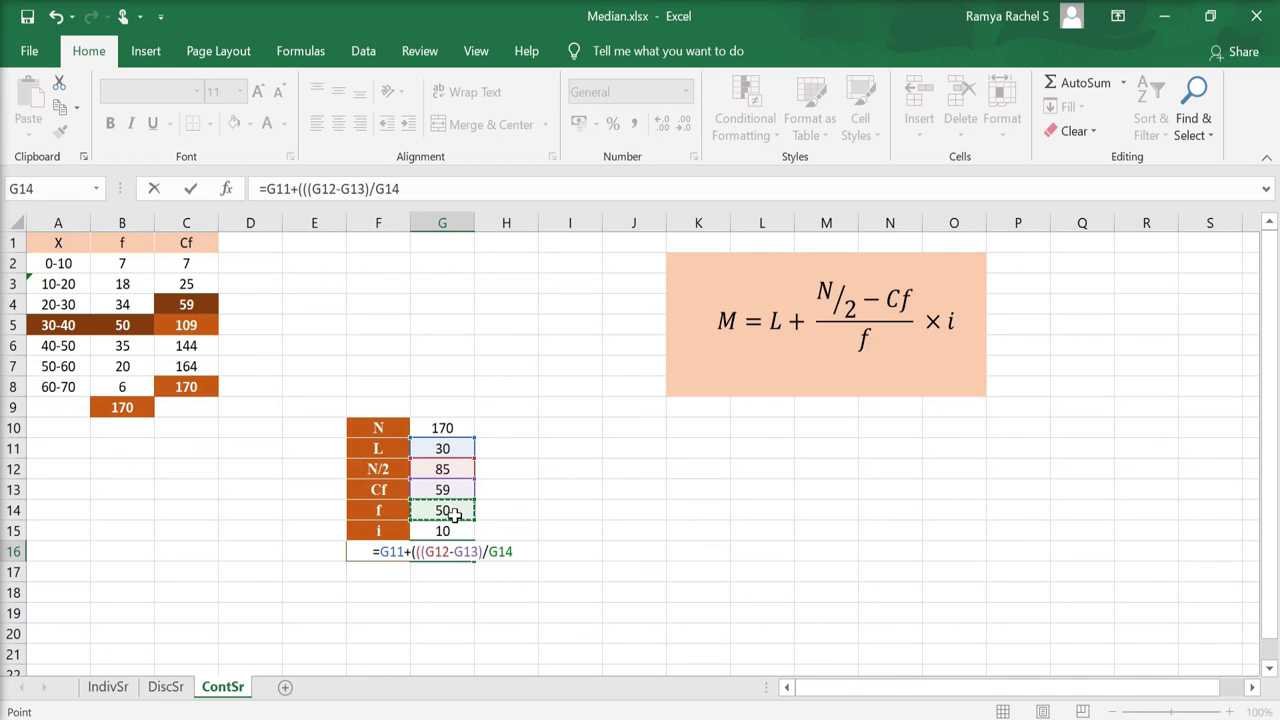
type(")")
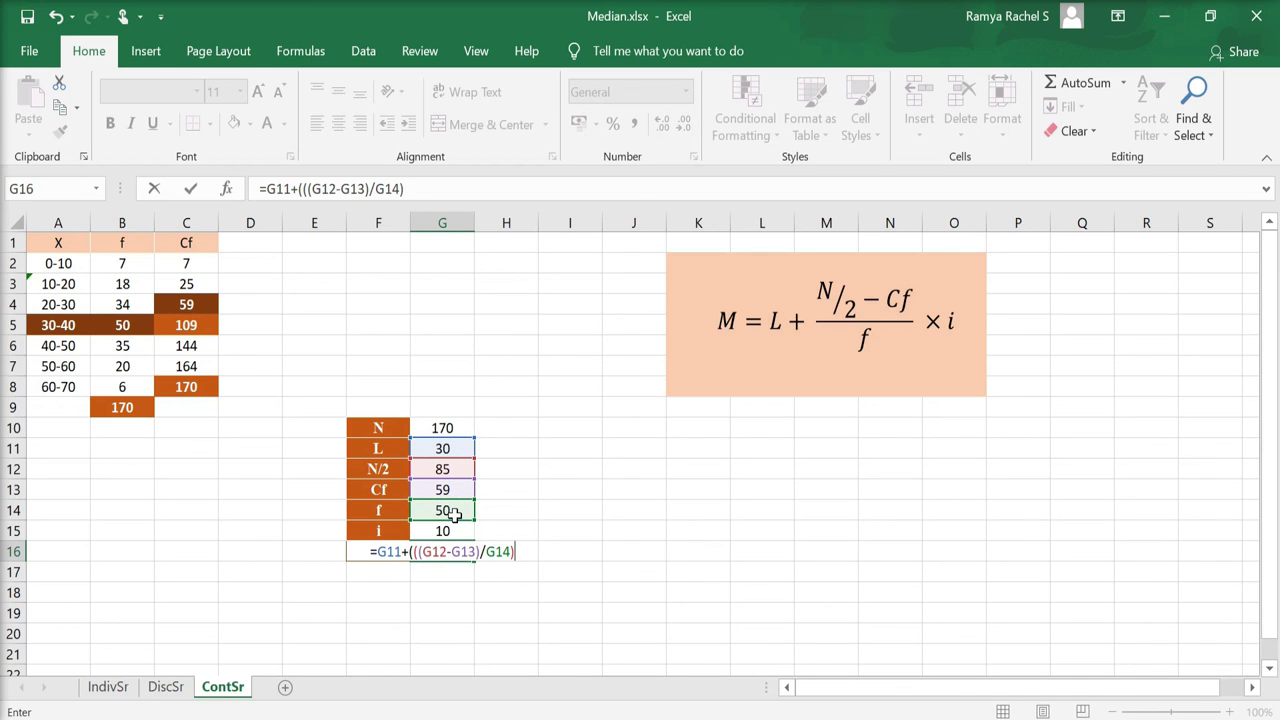
type("*")
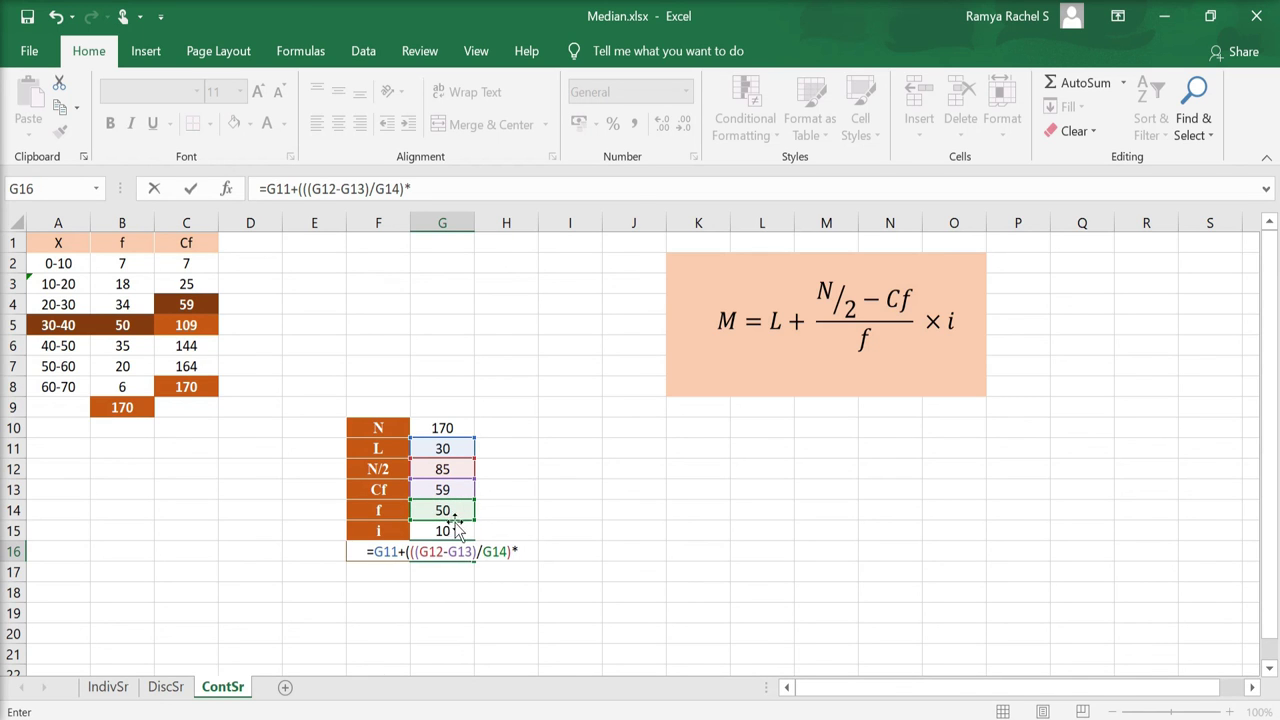
left_click(453, 530)
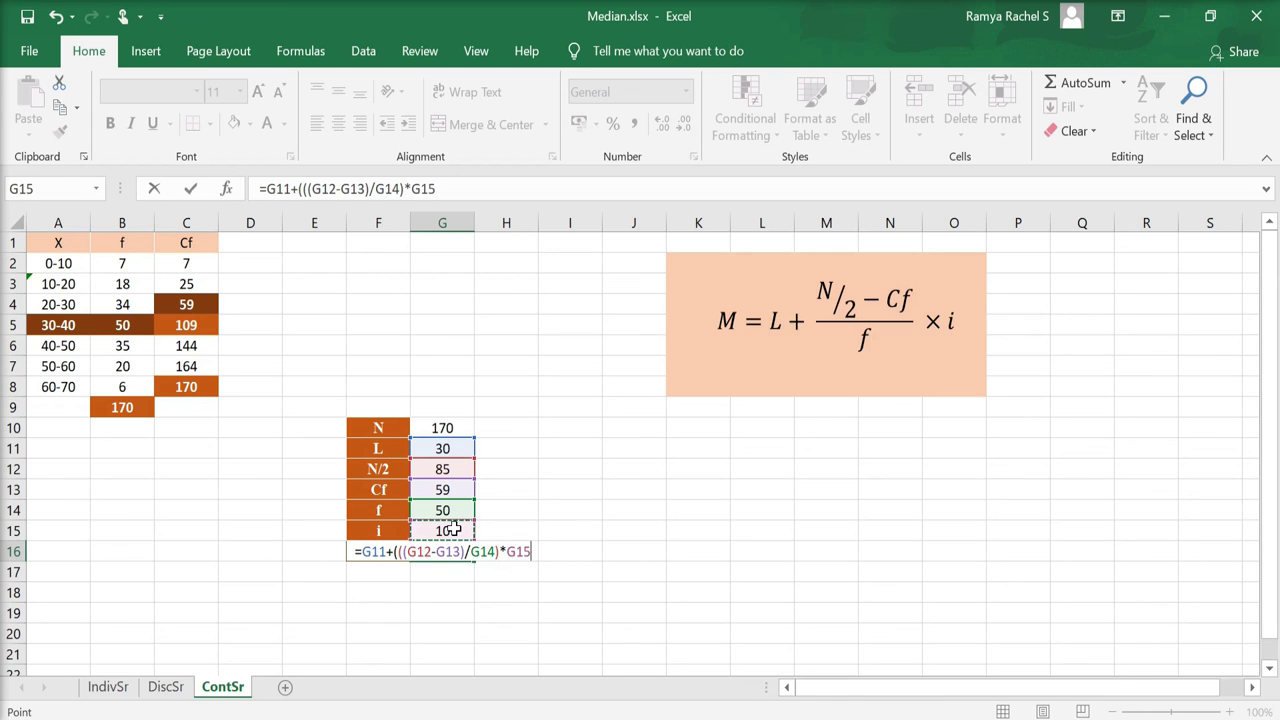
type(")")
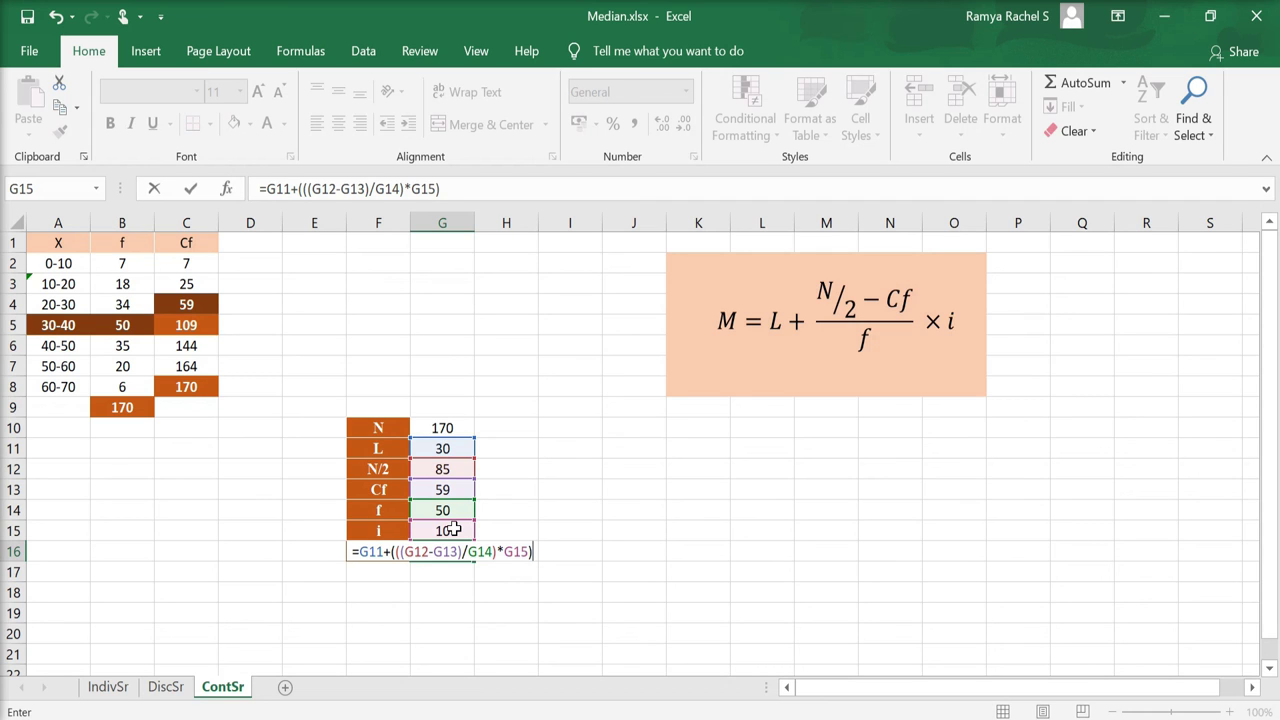
key("Return")
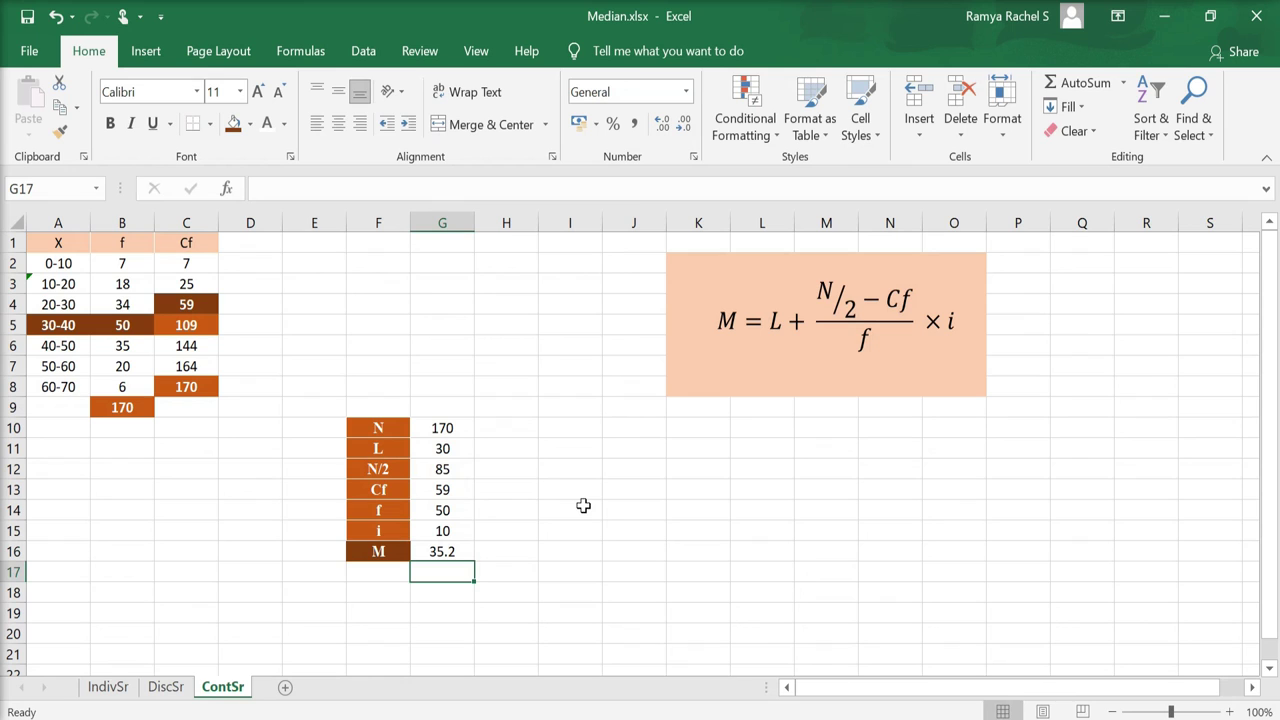
left_click(470, 552)
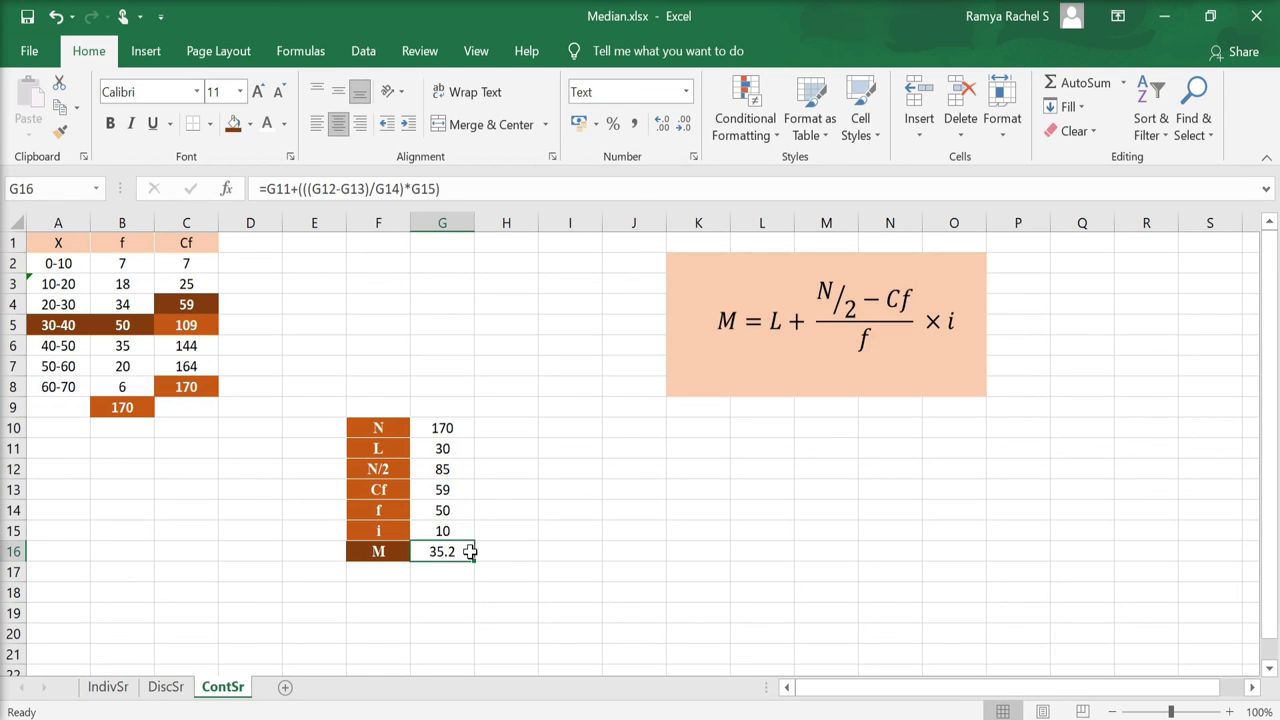